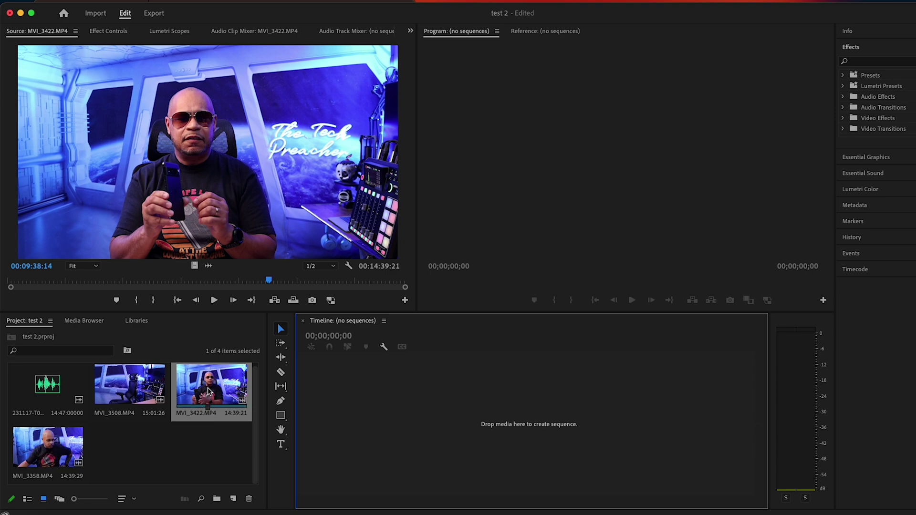
# Create a new MVI_3422 sequence from the MVI_3422.MP4 clip in the timeline
pyautogui.moveTo(207, 392); pyautogui.dragTo(376, 424)
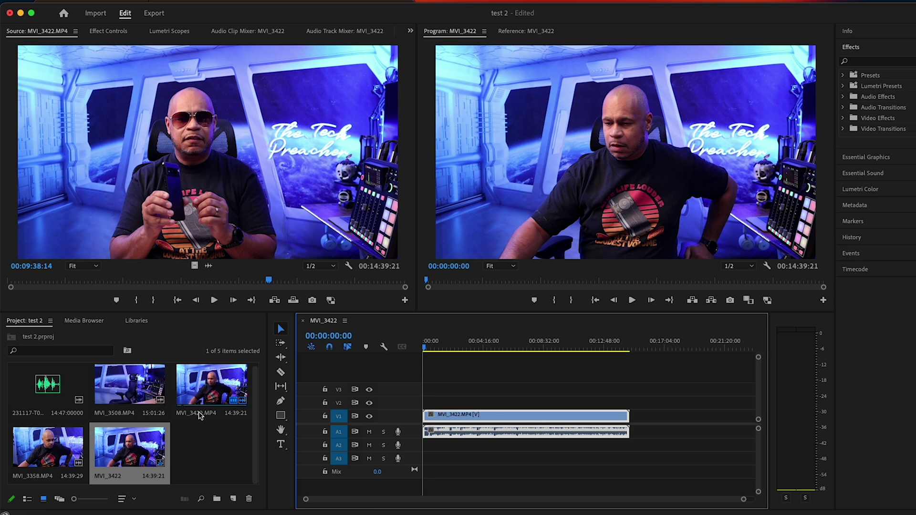
# Stack MVI_3508 and MVI_3358 above the first clip and add one video and one audio track
pyautogui.moveTo(160, 398); pyautogui.dragTo(423, 408)
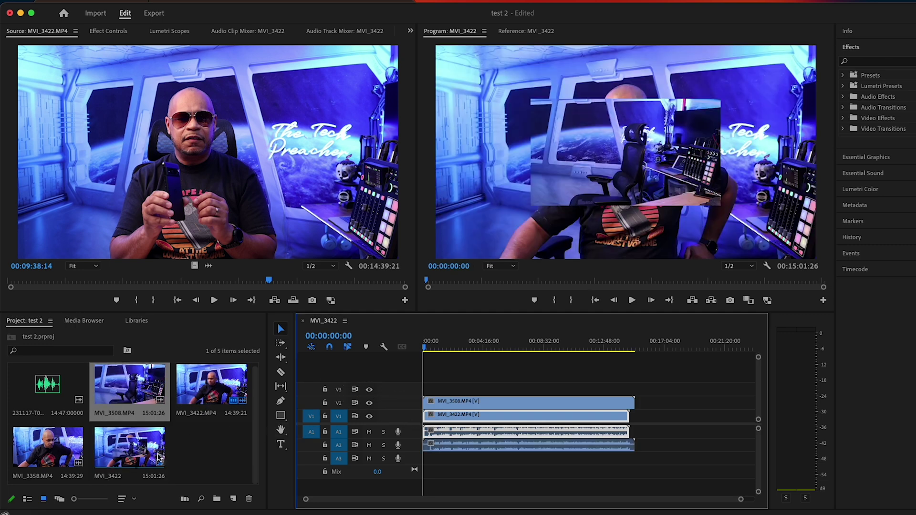
pyautogui.moveTo(69, 452); pyautogui.dragTo(517, 421)
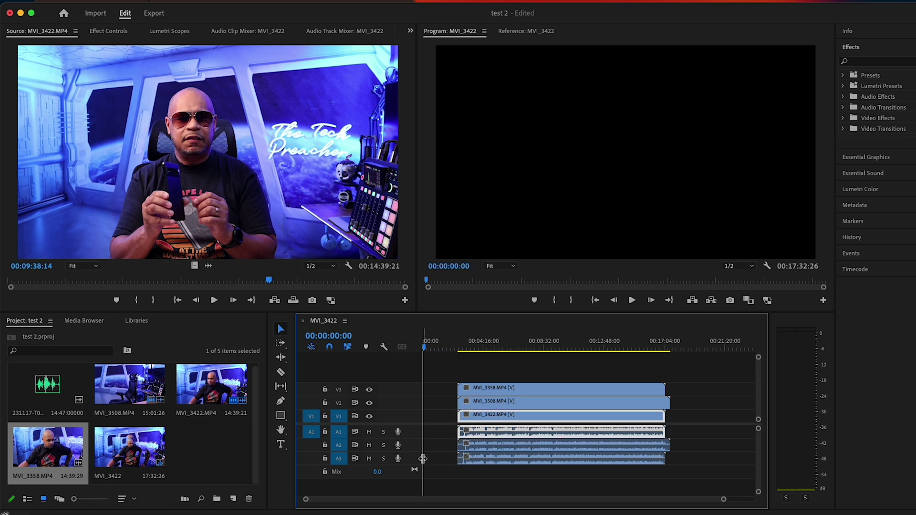
pyautogui.rightClick(417, 462)
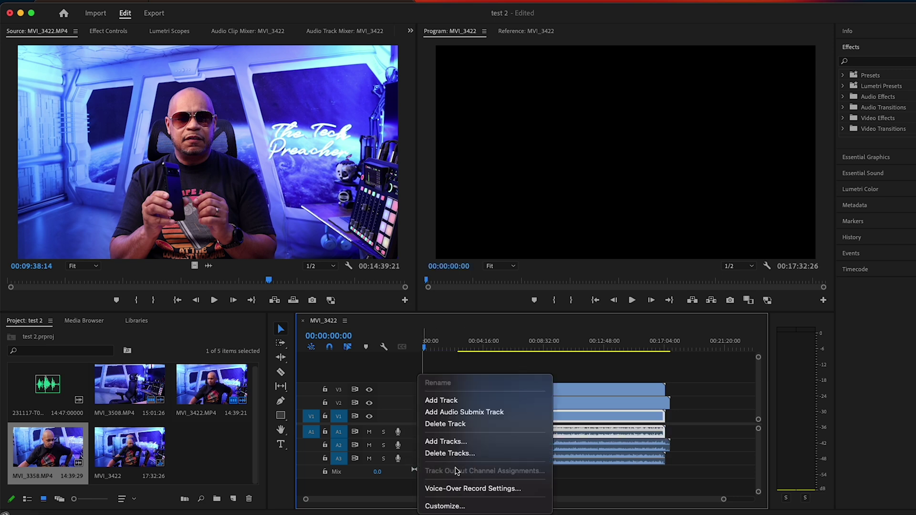
pyautogui.click(466, 442)
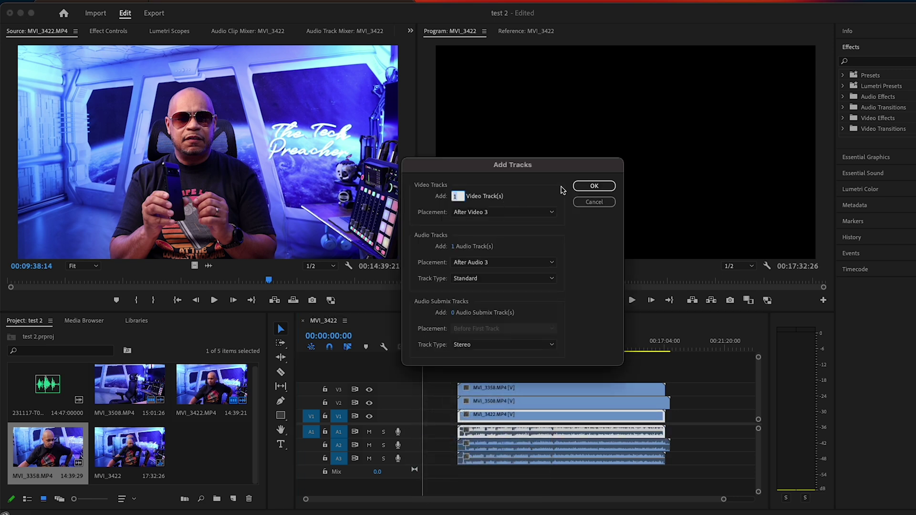
pyautogui.click(594, 185)
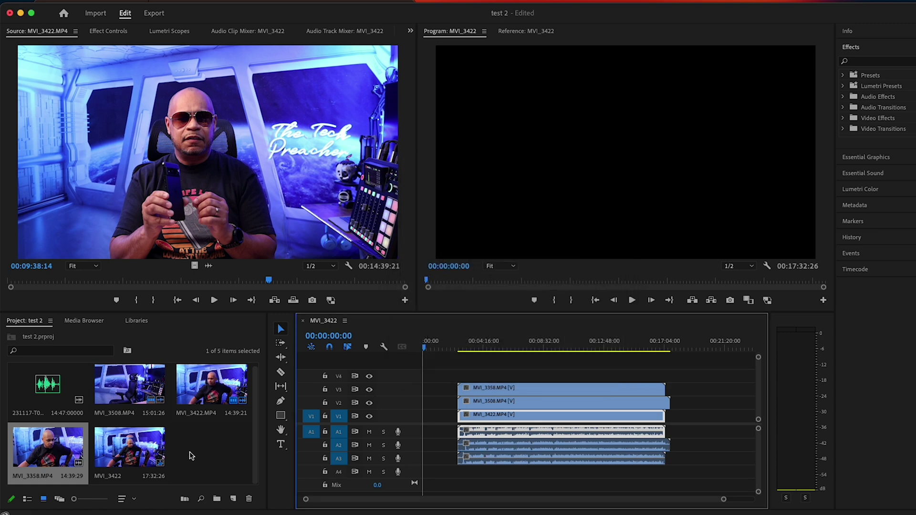
# Place the external WAV recording on track A4 and select all clips in the sequence
pyautogui.moveTo(47, 385); pyautogui.dragTo(456, 471)
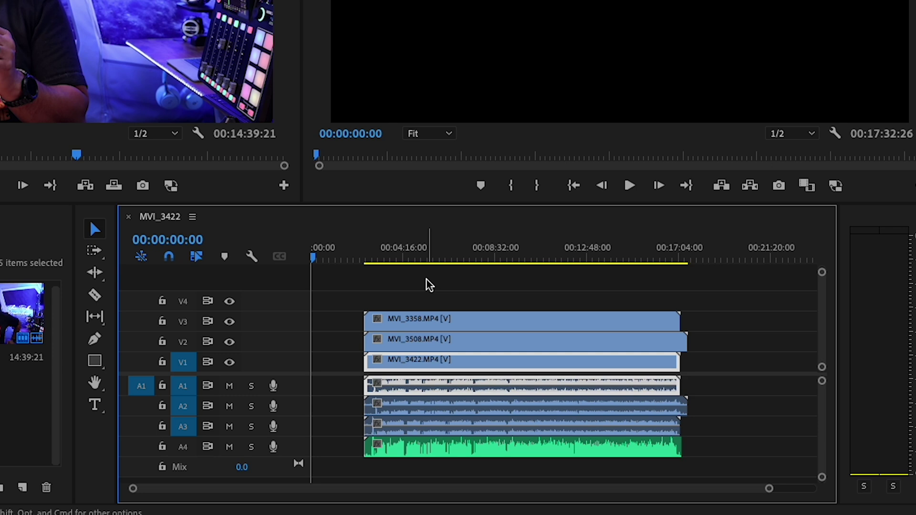
pyautogui.moveTo(426, 279); pyautogui.dragTo(439, 466)
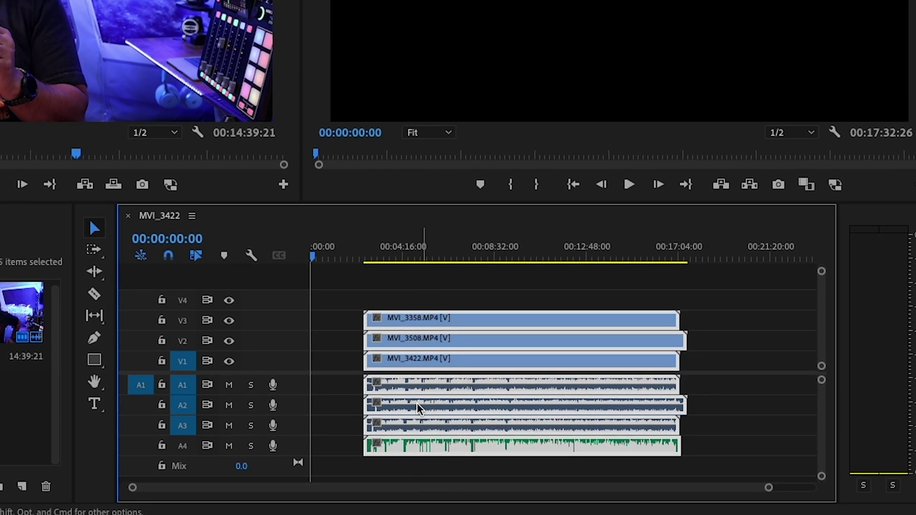
pyautogui.rightClick(491, 325)
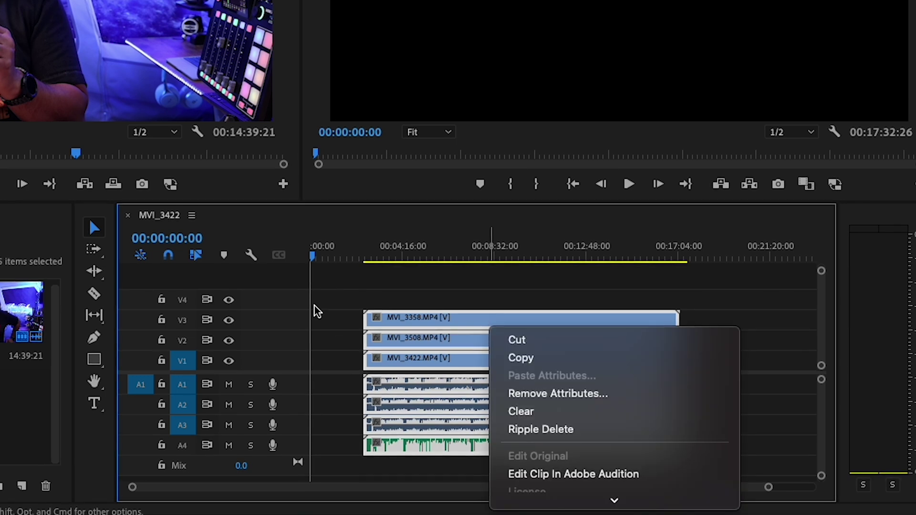
# Synchronize the selected clips by their audio
pyautogui.scroll(-5, 533, 395)
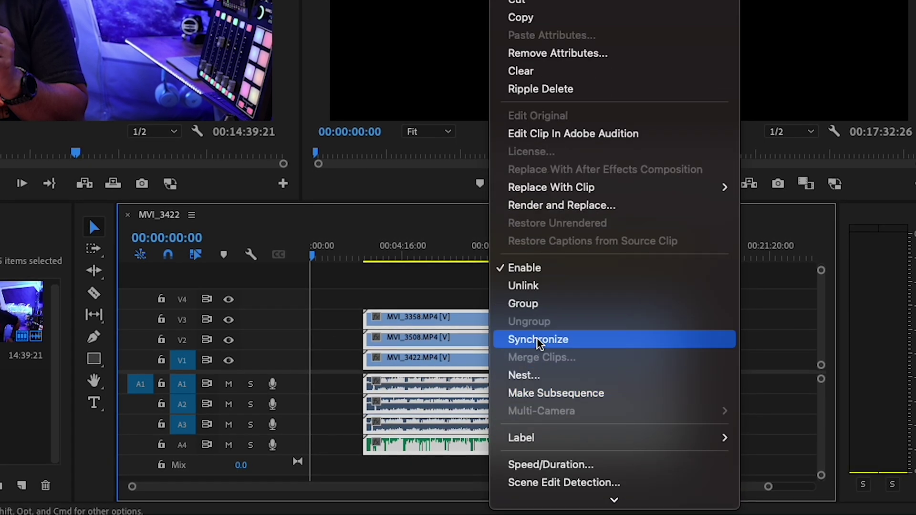
pyautogui.click(556, 344)
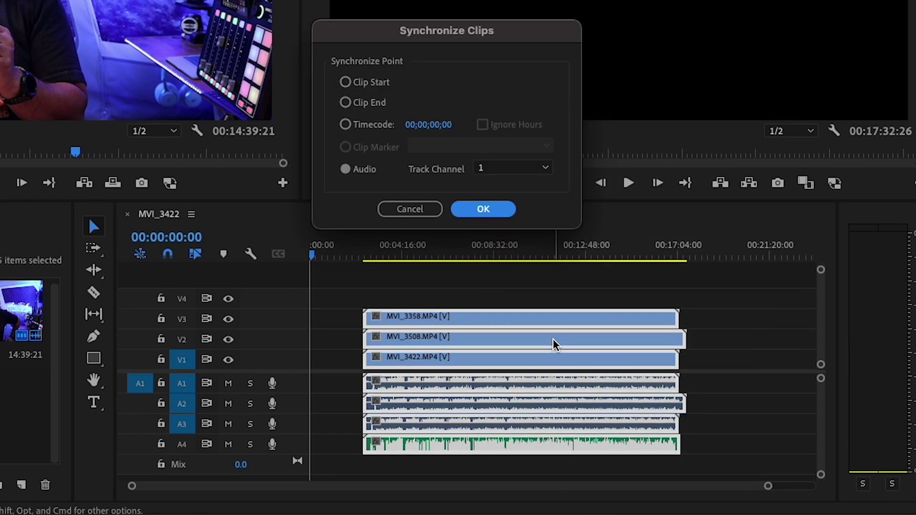
pyautogui.click(482, 215)
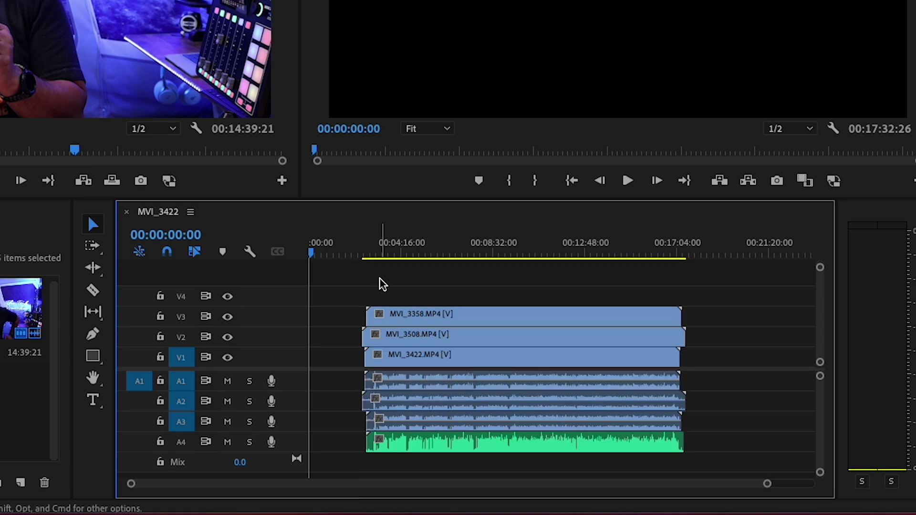
# Trim the MVI_3422 start, MVI_3508 end and external audio end so all clips align
pyautogui.click(367, 333)
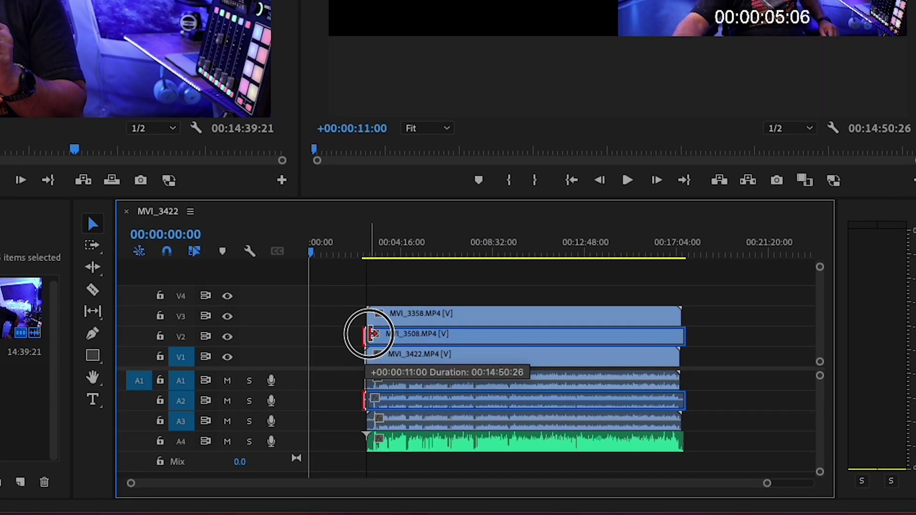
pyautogui.click(367, 377)
pyautogui.moveTo(367, 377); pyautogui.dragTo(369, 377)
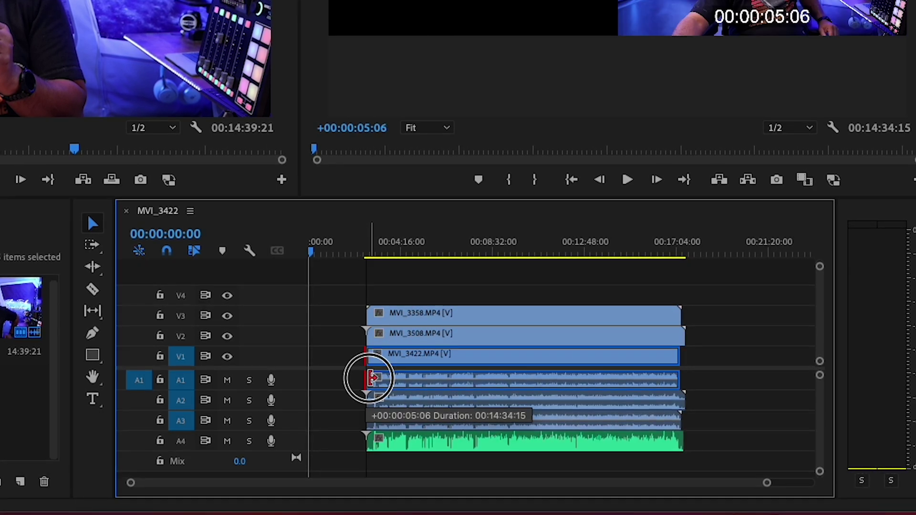
pyautogui.click(685, 400)
pyautogui.moveTo(686, 401); pyautogui.dragTo(679, 400)
pyautogui.click(695, 433)
pyautogui.moveTo(695, 433)
pyautogui.mouseDown()
pyautogui.moveTo(682, 420)
pyautogui.moveTo(687, 431)
pyautogui.mouseUp()
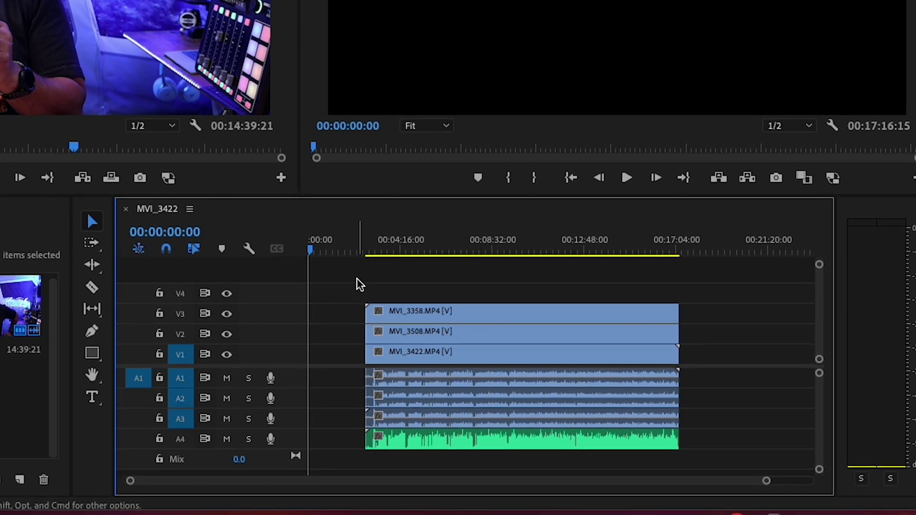
pyautogui.moveTo(360, 285); pyautogui.dragTo(405, 339)
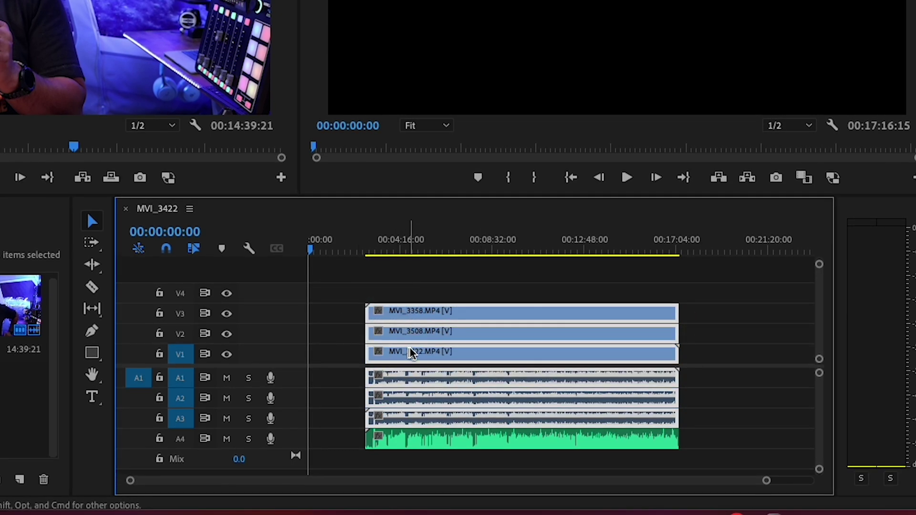
# Unlink the camera audio from the video and delete the camera audio clips on A1–A3
pyautogui.rightClick(453, 357)
pyautogui.scroll(-5, 556, 423)
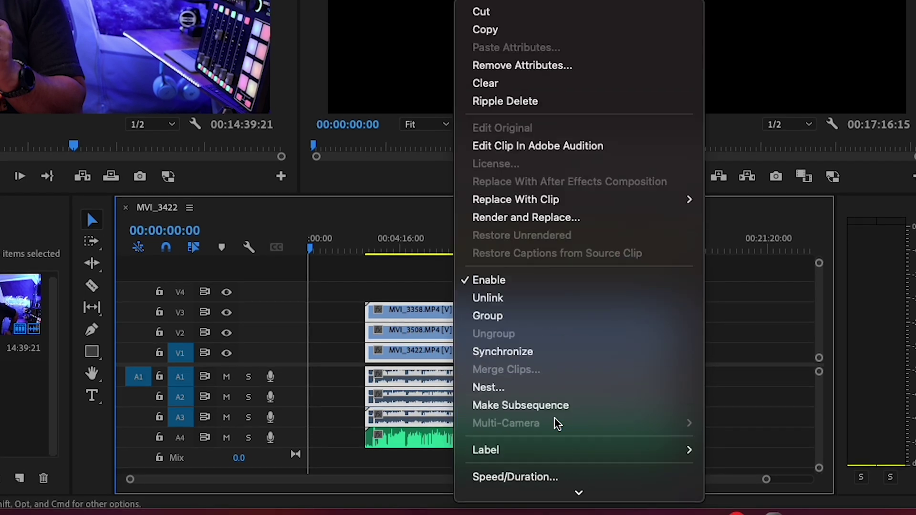
pyautogui.click(498, 298)
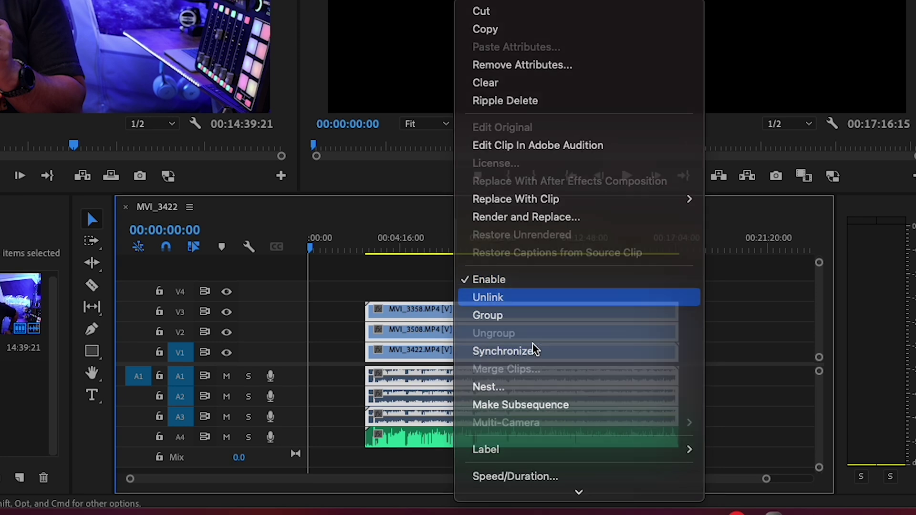
pyautogui.moveTo(716, 380); pyautogui.dragTo(635, 405)
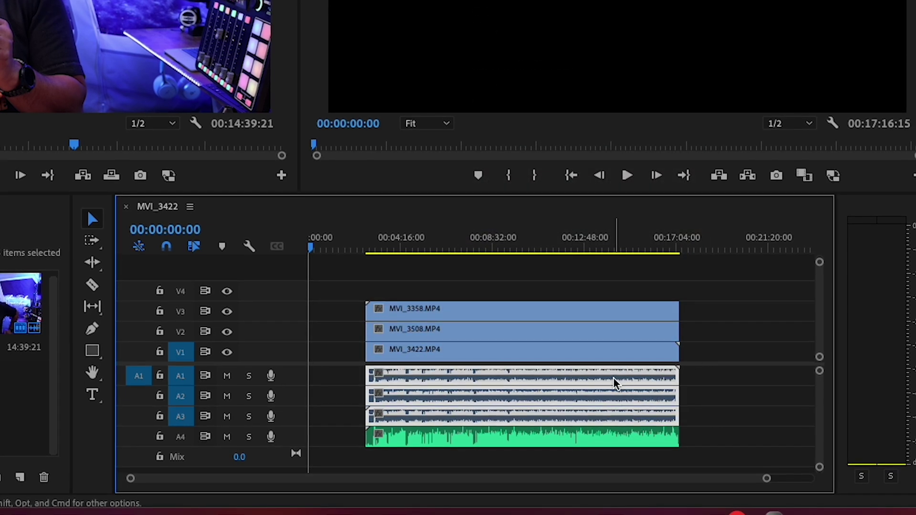
pyautogui.rightClick(614, 381)
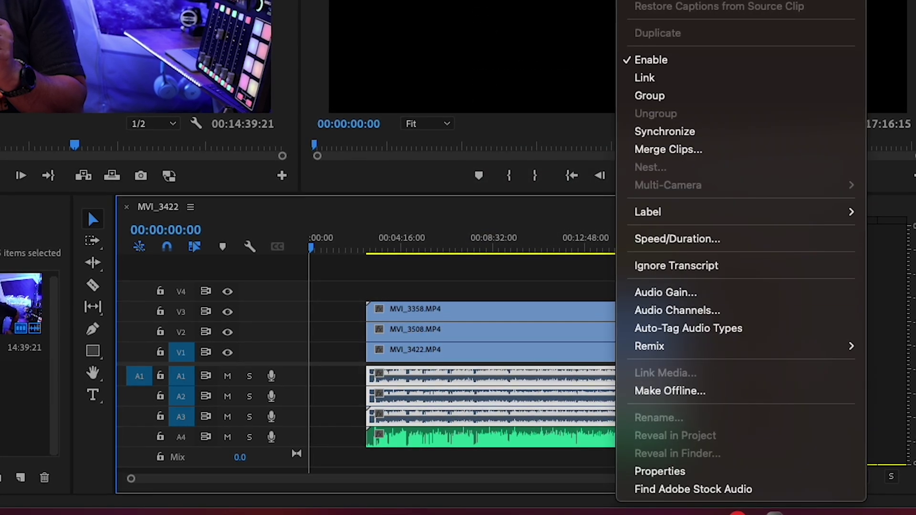
pyautogui.press('Escape')
pyautogui.press('Delete')
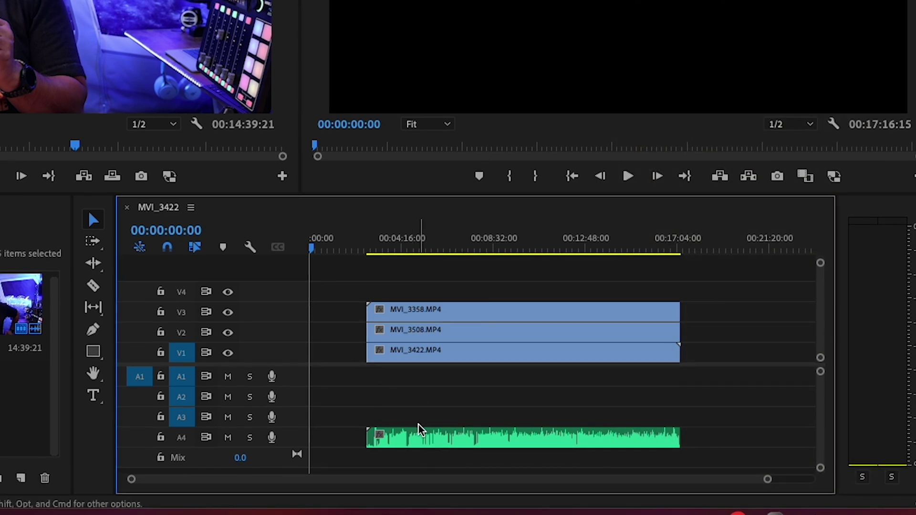
# Move the external audio to A1, link it to MVI_3422, and check sync at 00:04:13:21
pyautogui.moveTo(420, 430); pyautogui.dragTo(425, 385)
pyautogui.click(425, 363)
pyautogui.rightClick(426, 362)
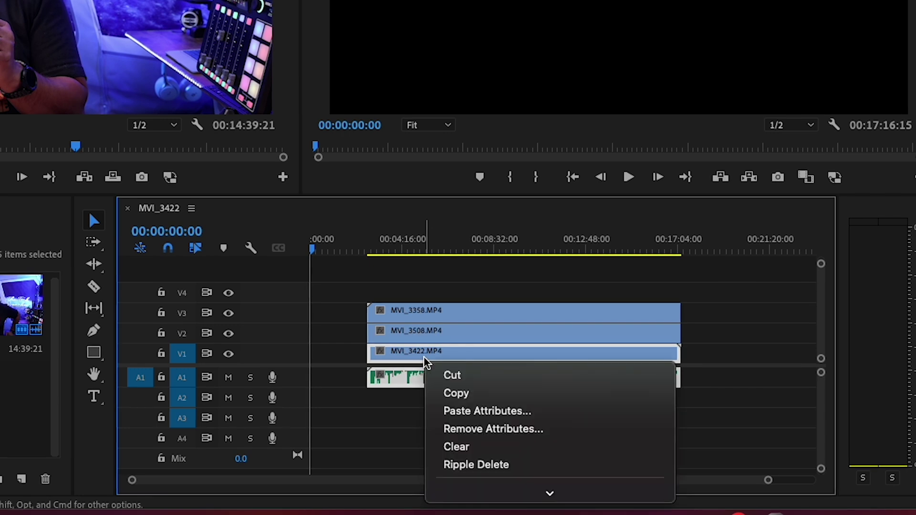
pyautogui.scroll(-5, 472, 402)
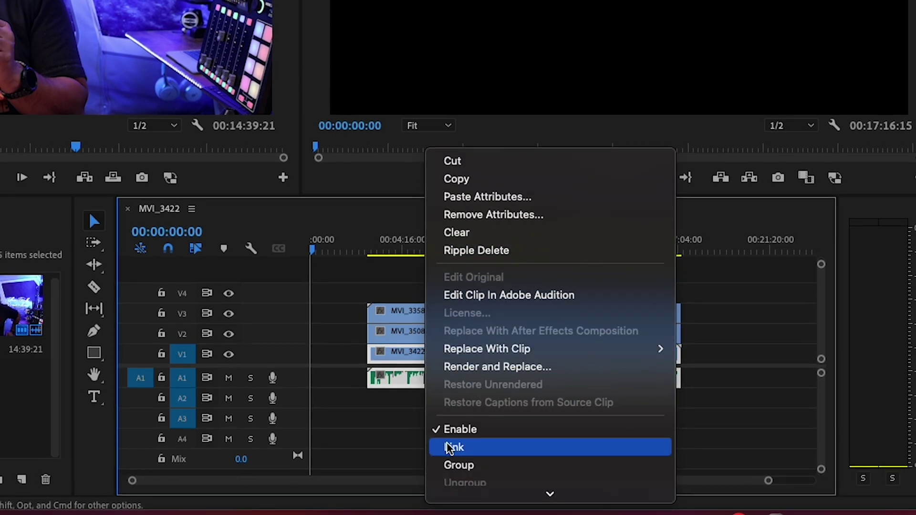
pyautogui.click(450, 447)
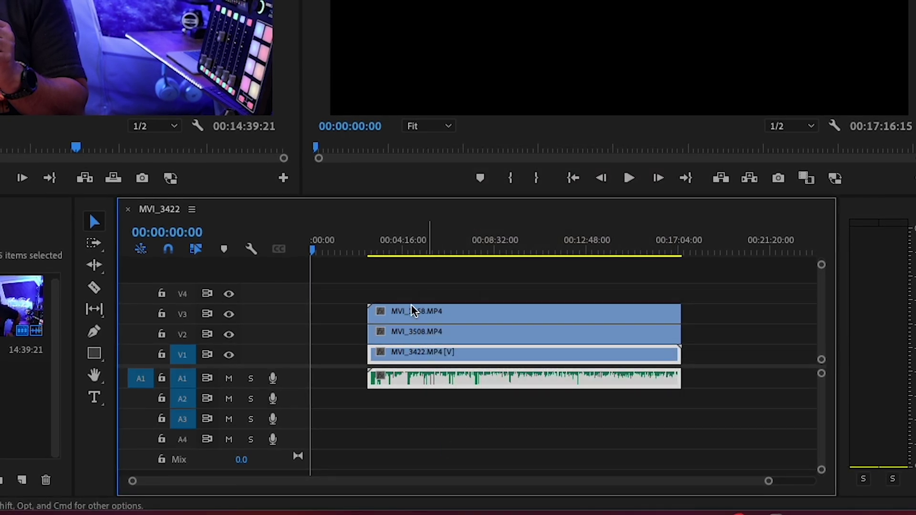
pyautogui.click(401, 250)
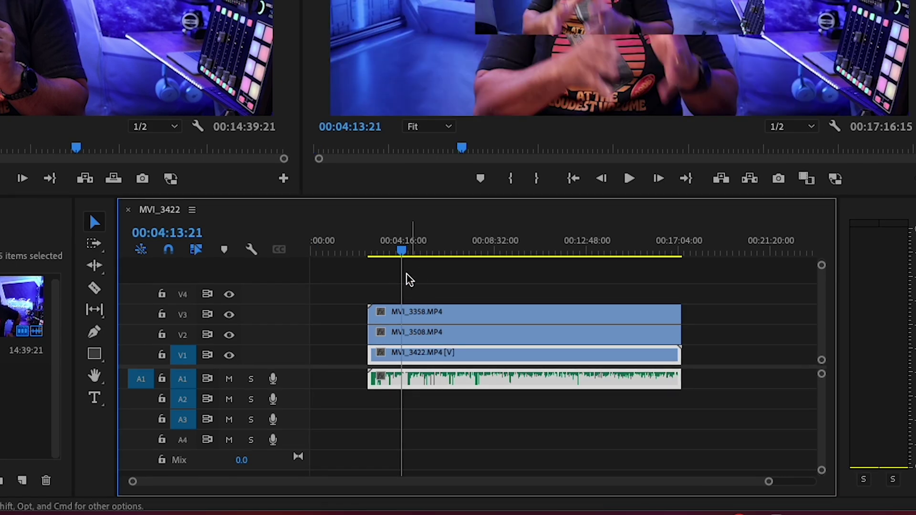
pyautogui.click(376, 289)
pyautogui.click(341, 251)
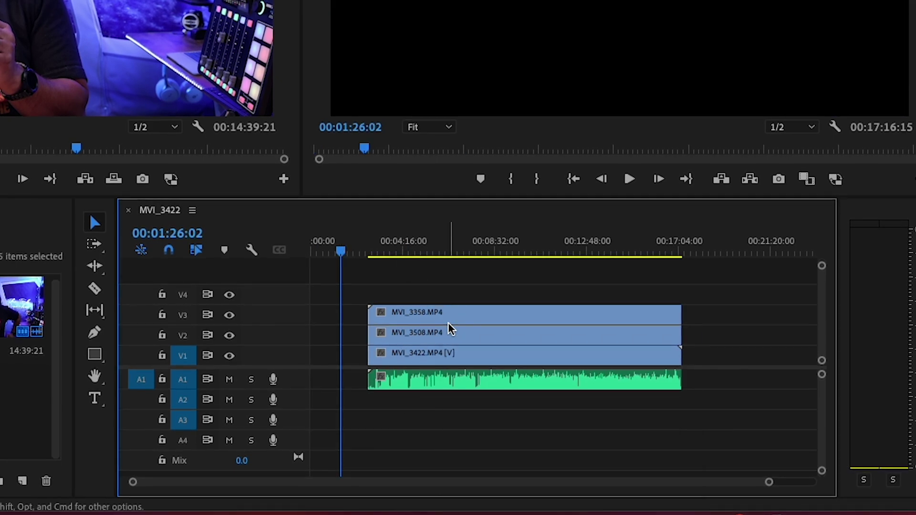
# Set the MVI_3508 and MVI_3358 camera clips to the sequence frame size
pyautogui.rightClick(448, 328)
pyautogui.scroll(-10, 536, 394)
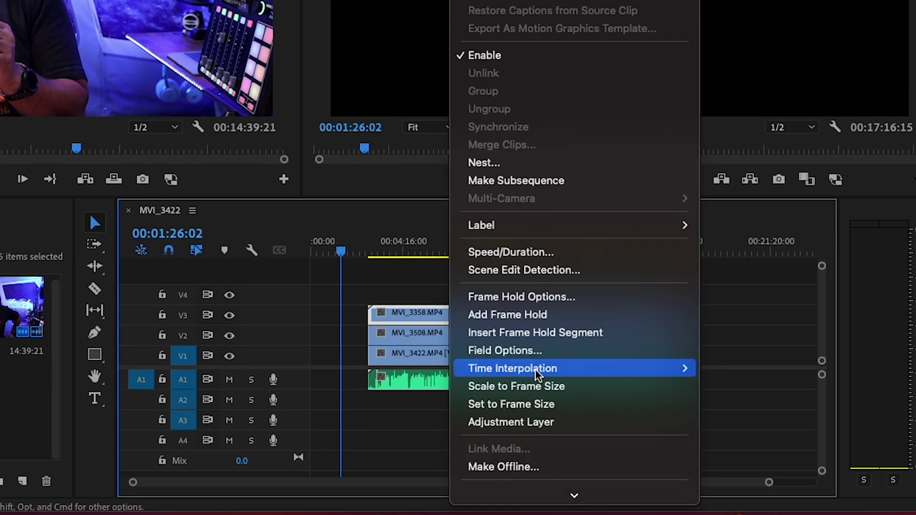
pyautogui.click(548, 405)
pyautogui.rightClick(505, 343)
pyautogui.scroll(-10, 591, 429)
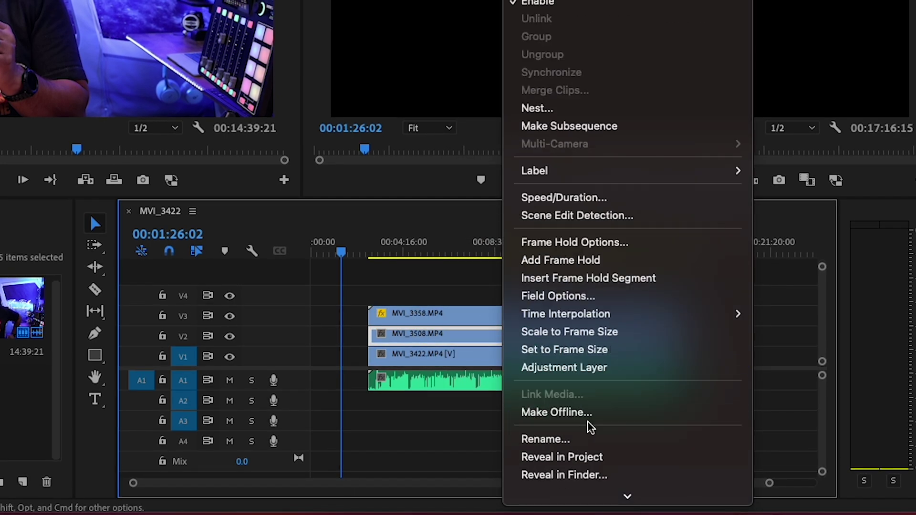
pyautogui.click(592, 349)
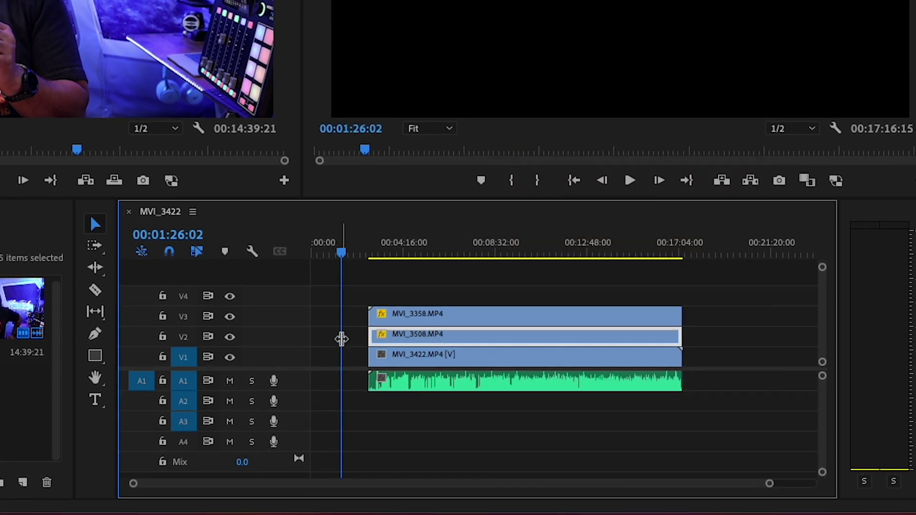
pyautogui.rightClick(341, 339)
# Ripple delete the empty gap so the clips start at 00:00, then preview from the start
pyautogui.click(373, 357)
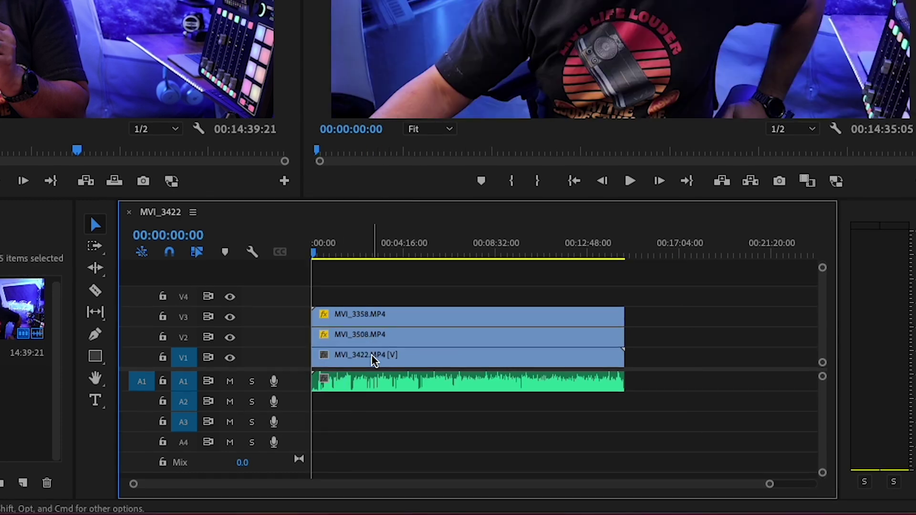
pyautogui.click(317, 246)
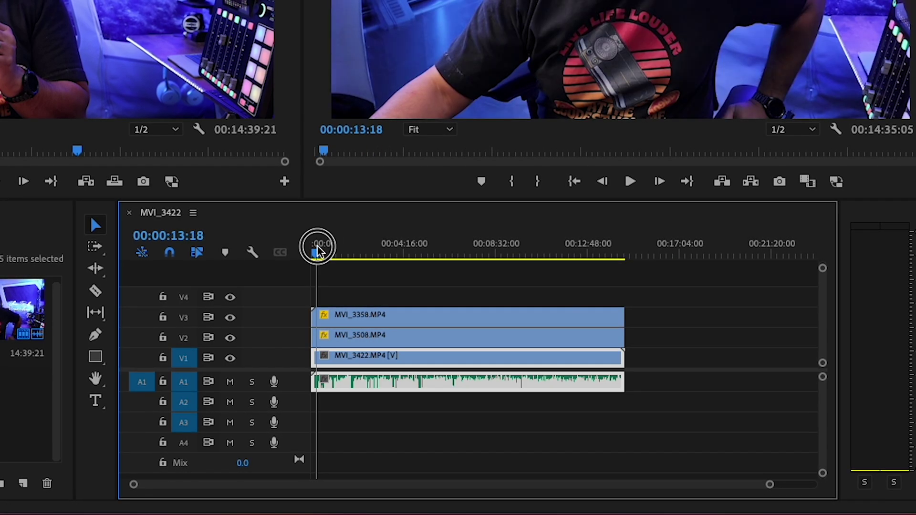
pyautogui.moveTo(318, 246); pyautogui.dragTo(319, 247)
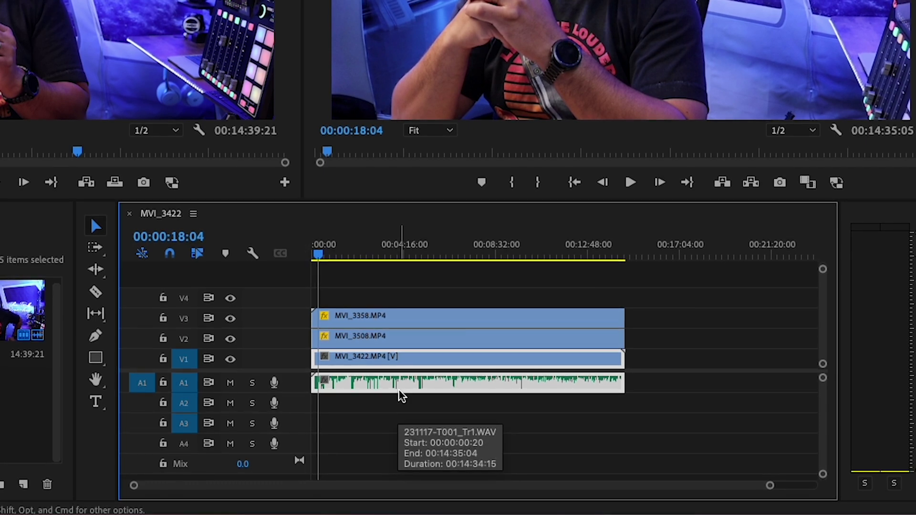
# Send the 231117-T001_Tr1.WAV clip on A1 to Adobe Audition with Edit Clip In Adobe Audition
pyautogui.rightClick(443, 387)
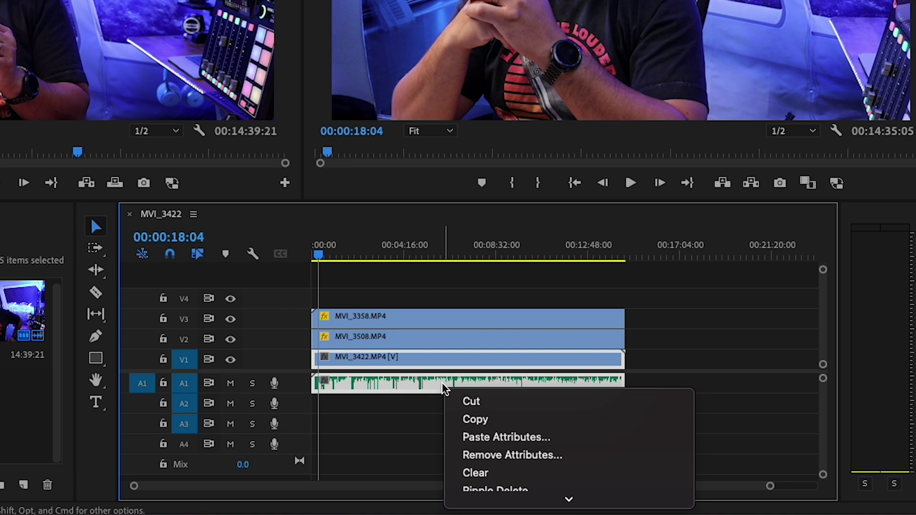
pyautogui.scroll(-3, 527, 436)
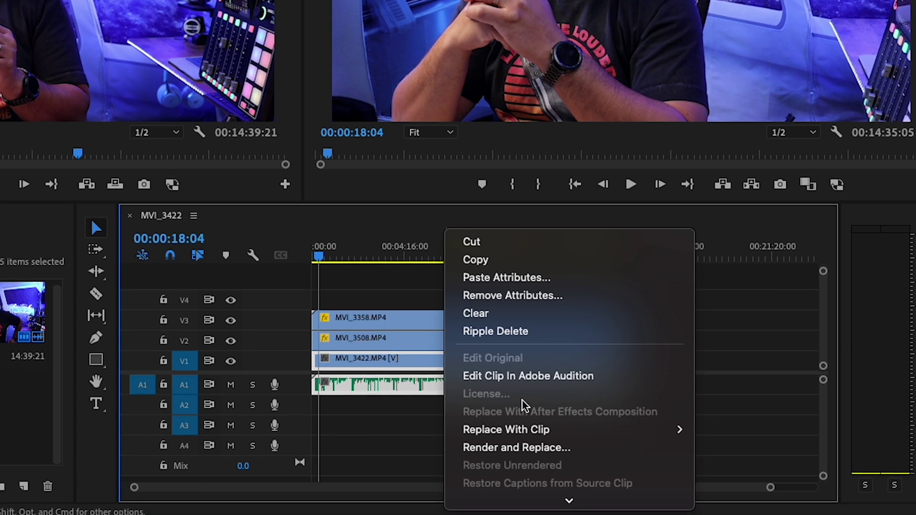
pyautogui.click(531, 374)
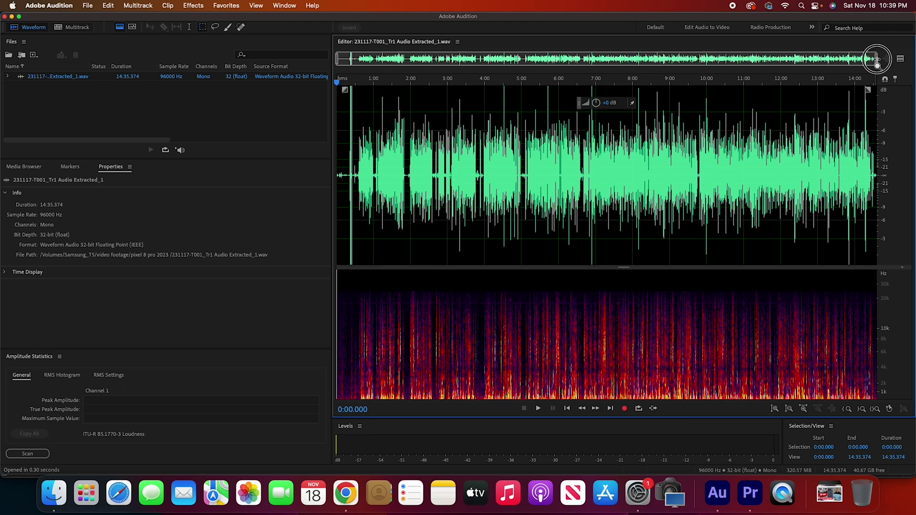
# Zoom the waveform view to the first 1:19 of the extracted file
pyautogui.moveTo(876, 59); pyautogui.dragTo(387, 69)
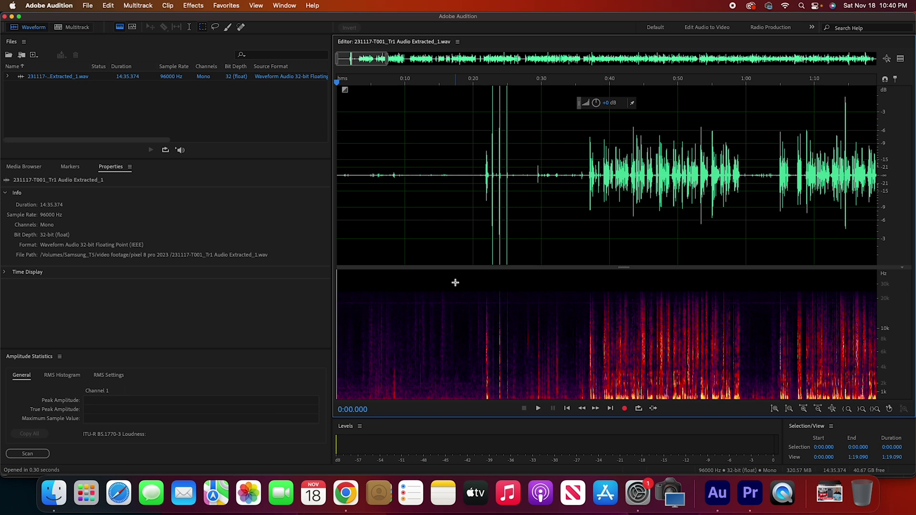
# Select the room-tone section from 0:17.187 to 0:19.633 as the noise sample
pyautogui.moveTo(455, 282); pyautogui.dragTo(461, 281)
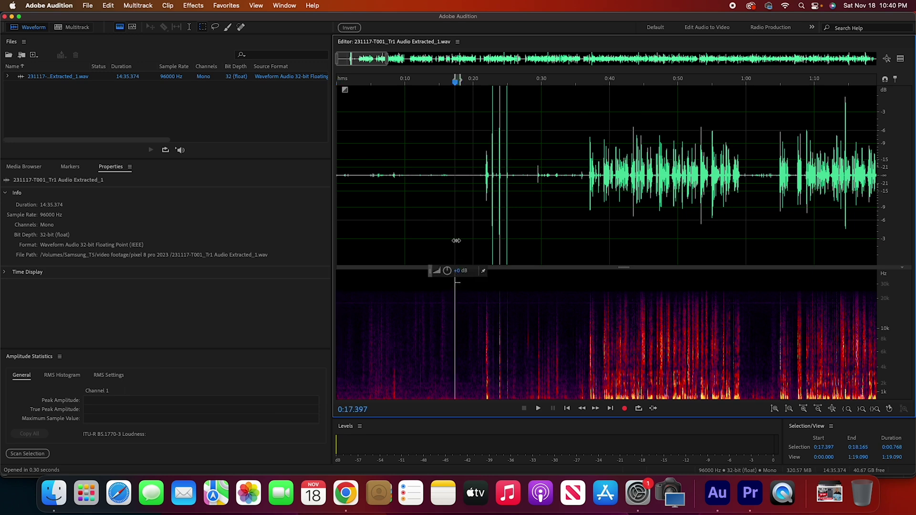
pyautogui.moveTo(456, 240); pyautogui.dragTo(461, 239)
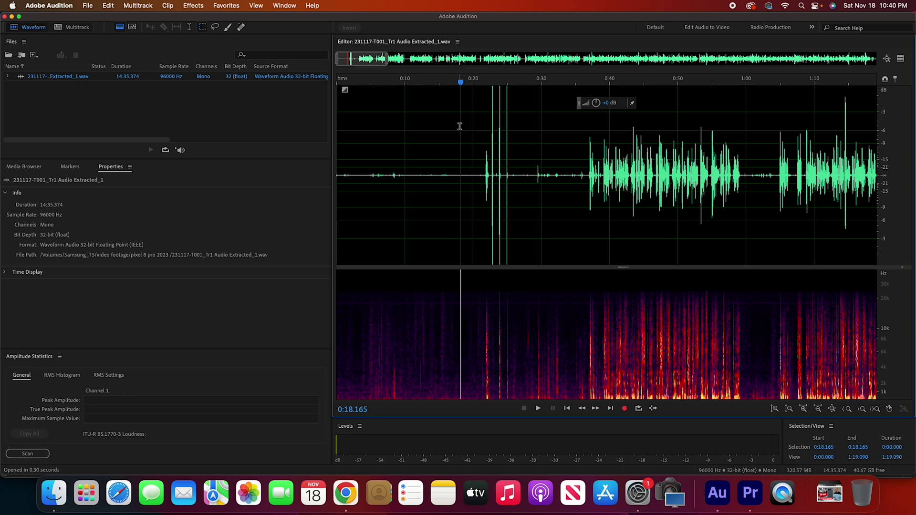
pyautogui.moveTo(453, 108); pyautogui.dragTo(470, 109)
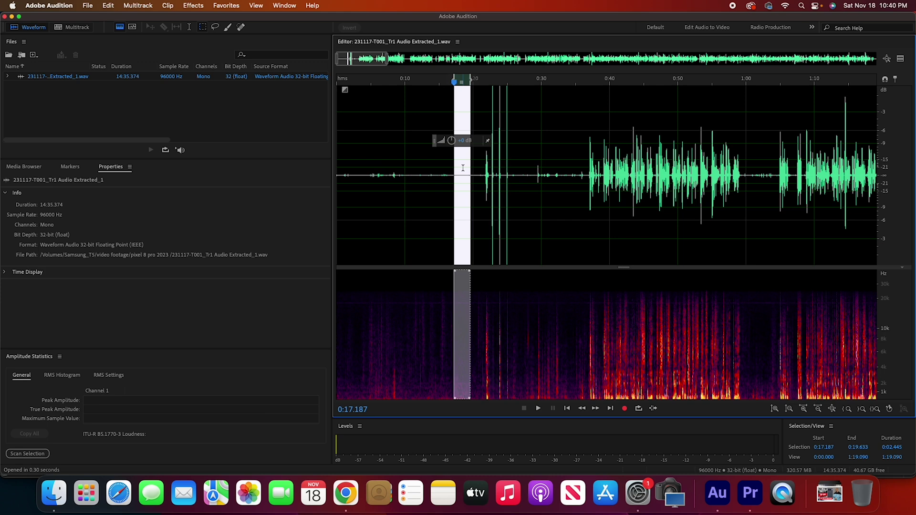
pyautogui.click(193, 6)
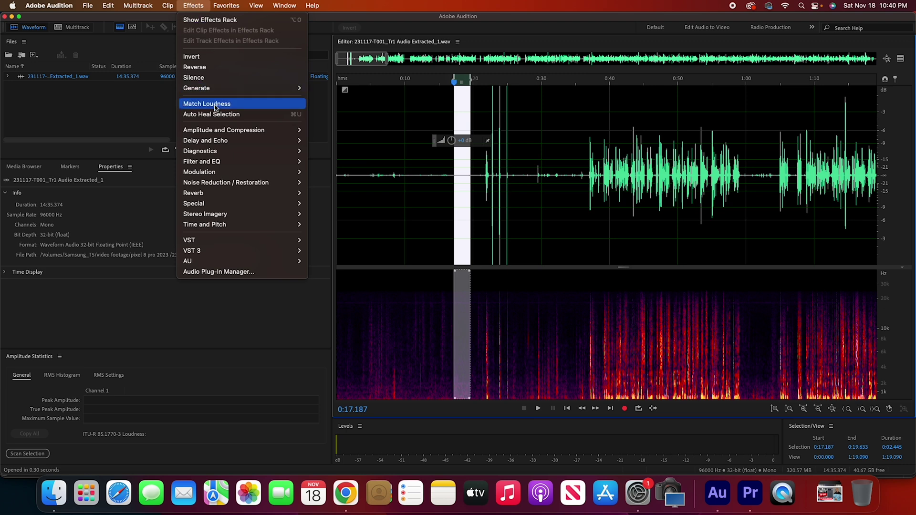
# Capture a noise print from the quiet stretch and apply Noise Reduction to the entire file
pyautogui.moveTo(202, 132)
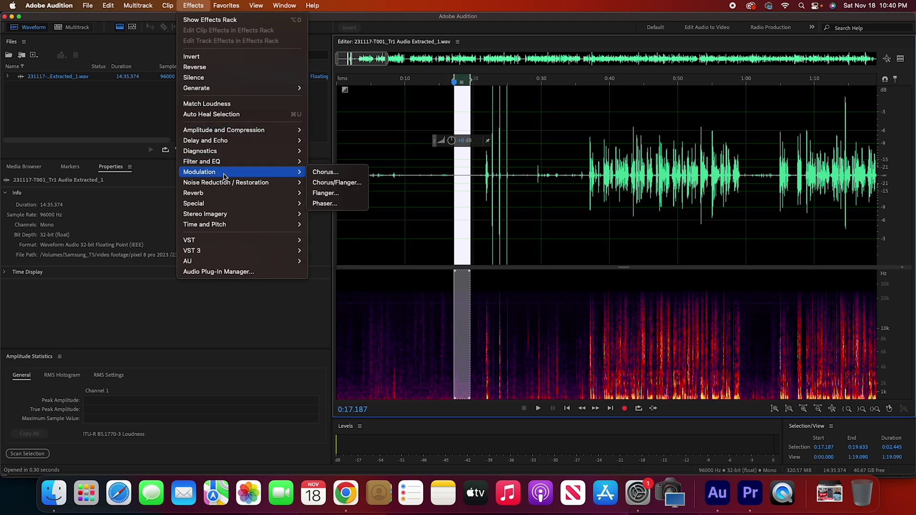
pyautogui.moveTo(227, 181)
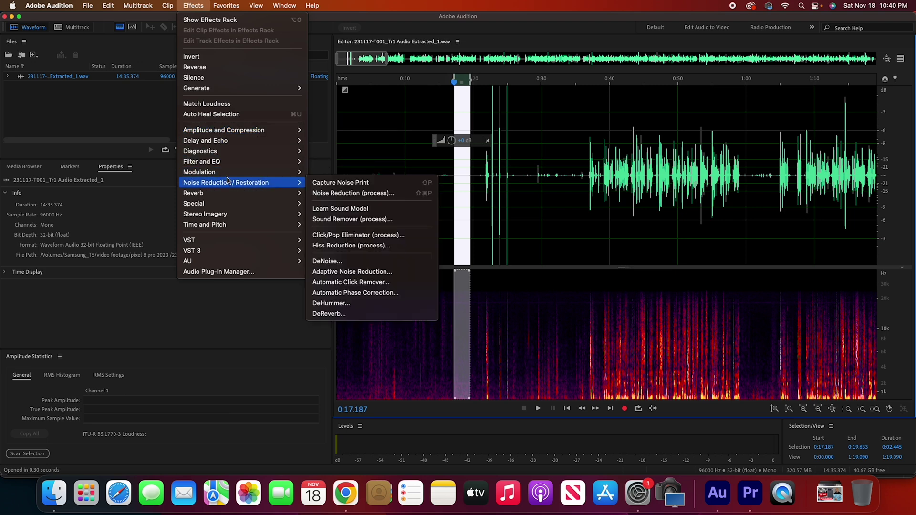
pyautogui.click(348, 195)
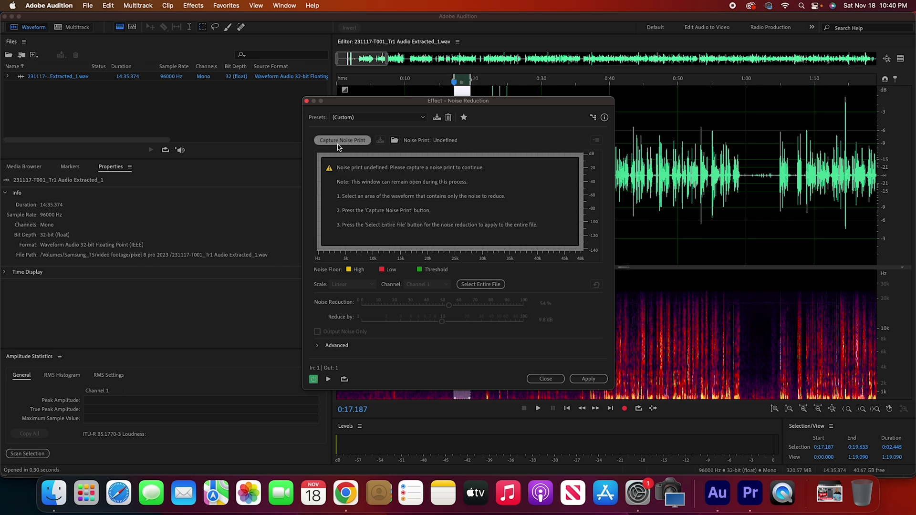
pyautogui.click(340, 141)
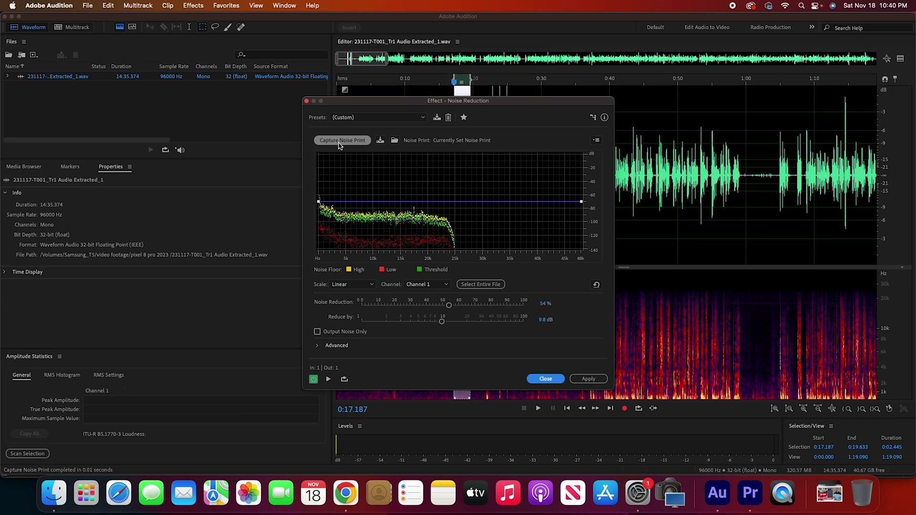
pyautogui.click(475, 286)
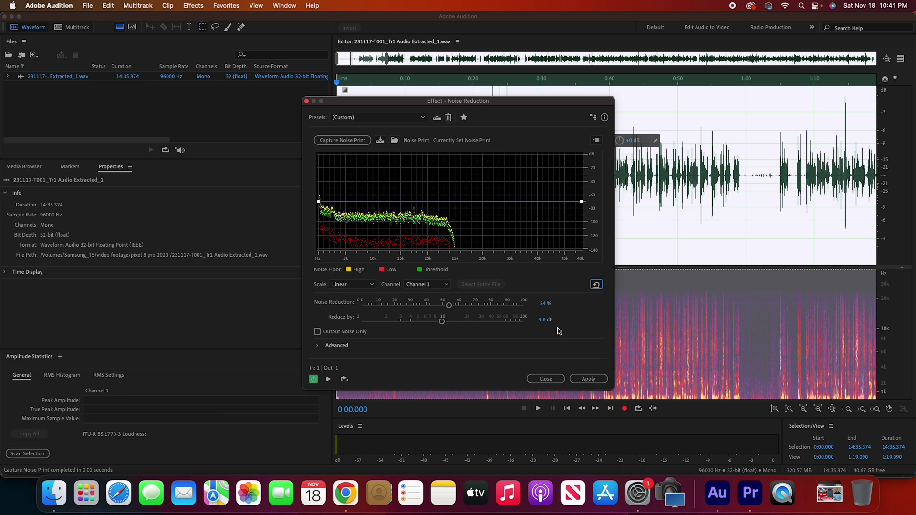
pyautogui.click(588, 379)
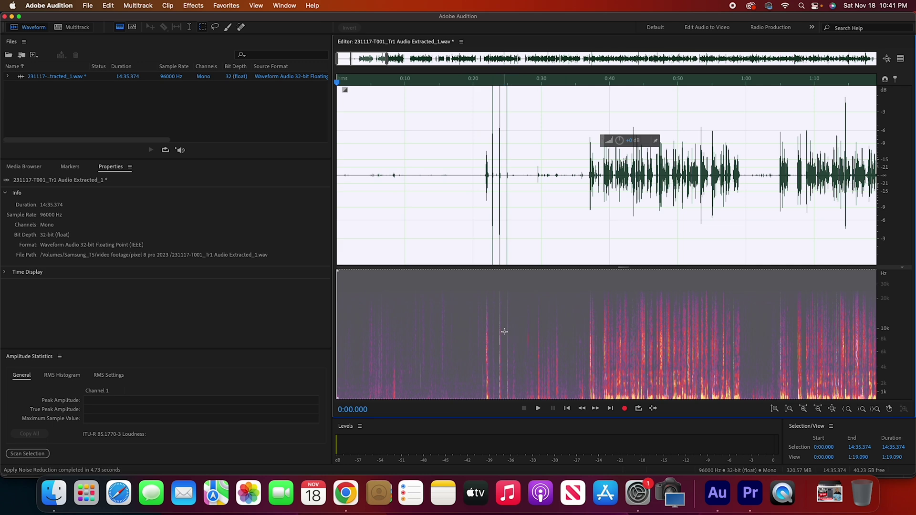
pyautogui.click(514, 99)
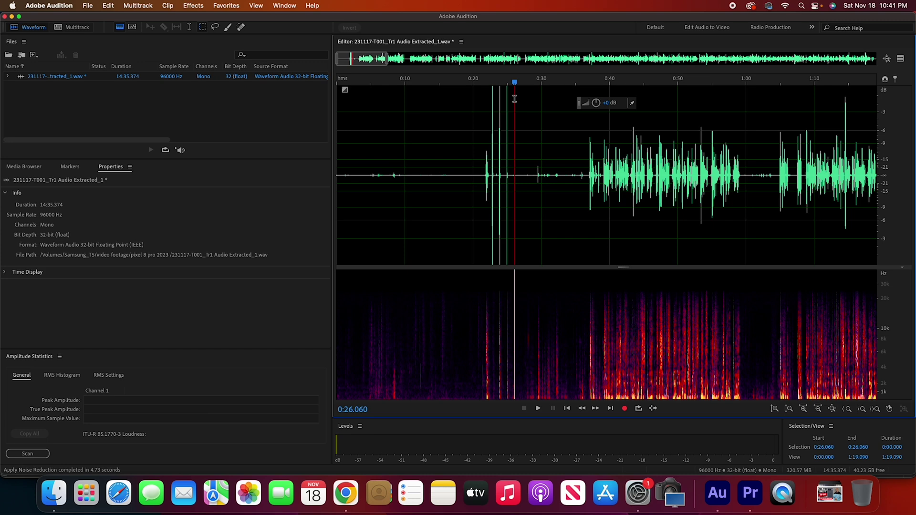
# Review the cleaned audio around 0:21–0:29, then select from 0:31.705 to the file's end
pyautogui.moveTo(480, 106); pyautogui.dragTo(533, 107)
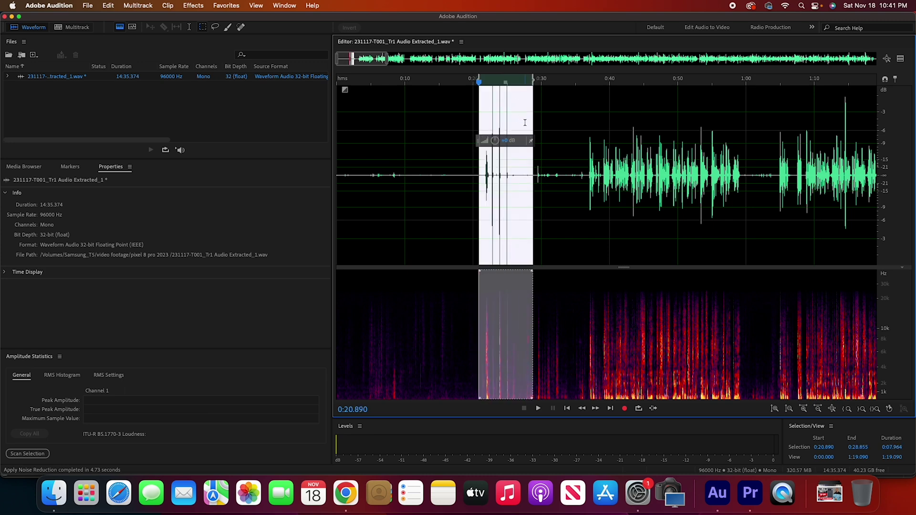
pyautogui.click(555, 123)
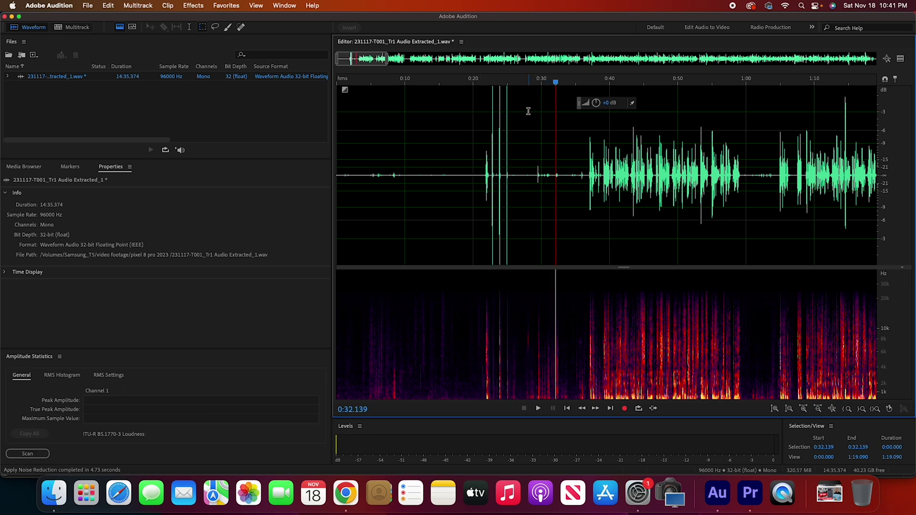
pyautogui.click(512, 110)
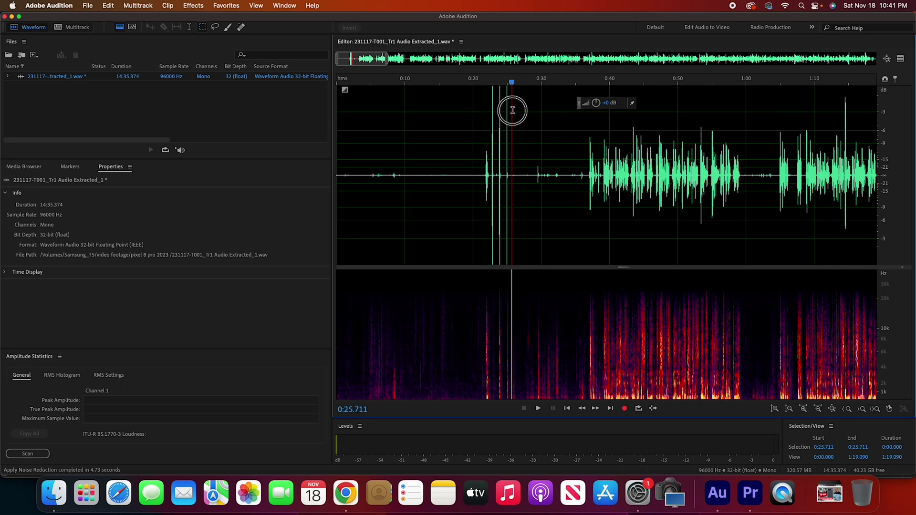
pyautogui.moveTo(383, 53); pyautogui.dragTo(911, 58)
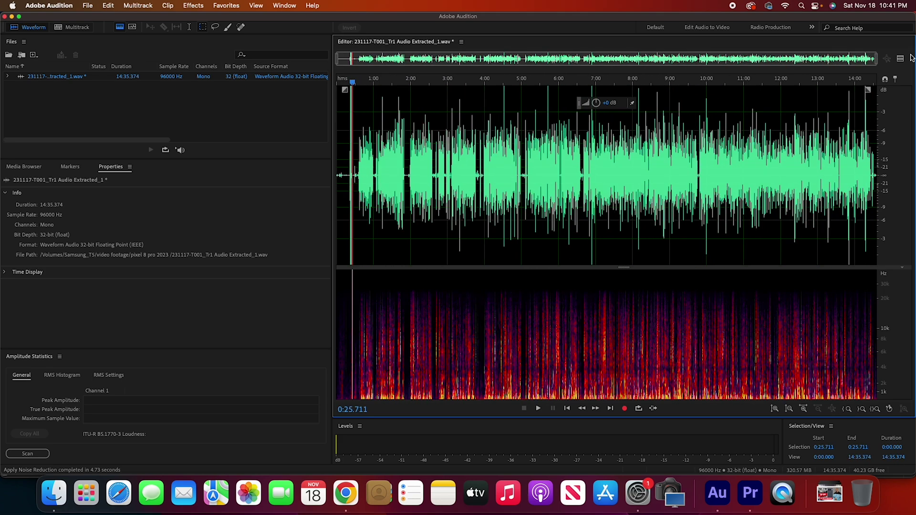
pyautogui.click(356, 96)
pyautogui.moveTo(356, 95); pyautogui.dragTo(908, 109)
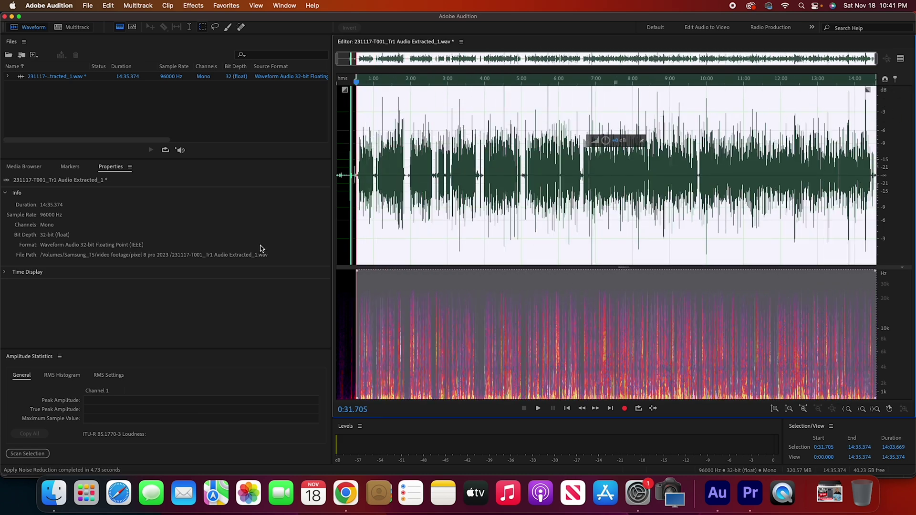
# Normalize the selected audio to a peak of -2 dB
pyautogui.click(193, 6)
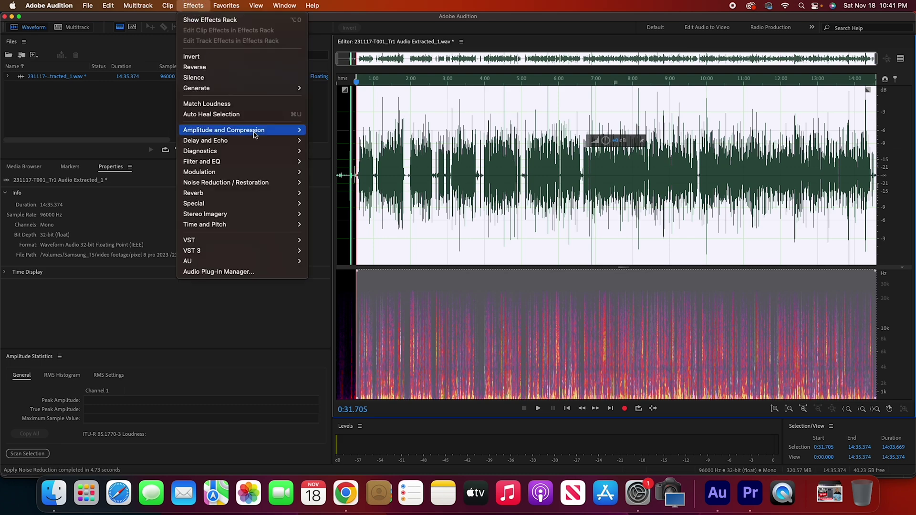
pyautogui.moveTo(254, 135)
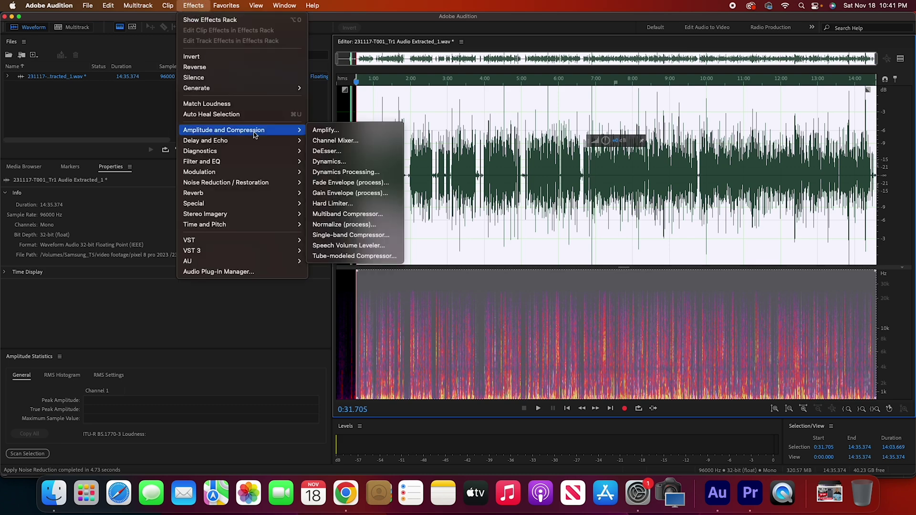
pyautogui.click(343, 224)
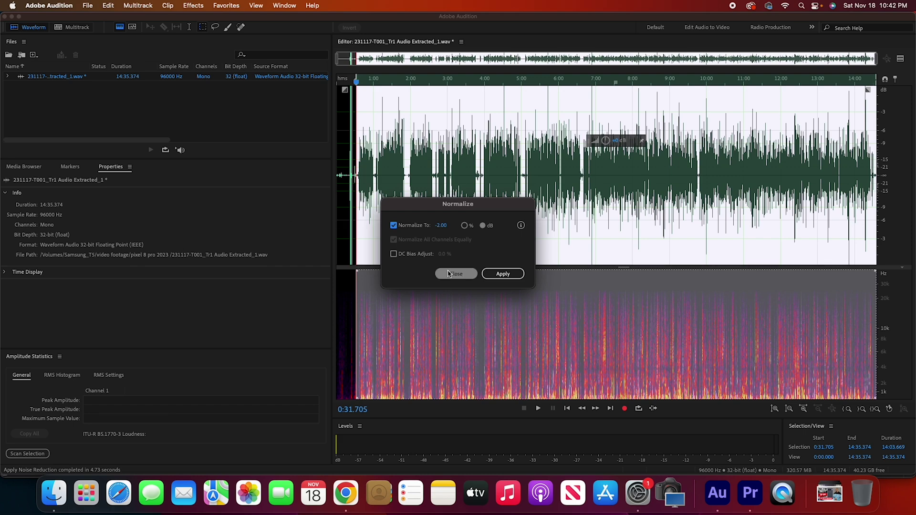
pyautogui.click(498, 276)
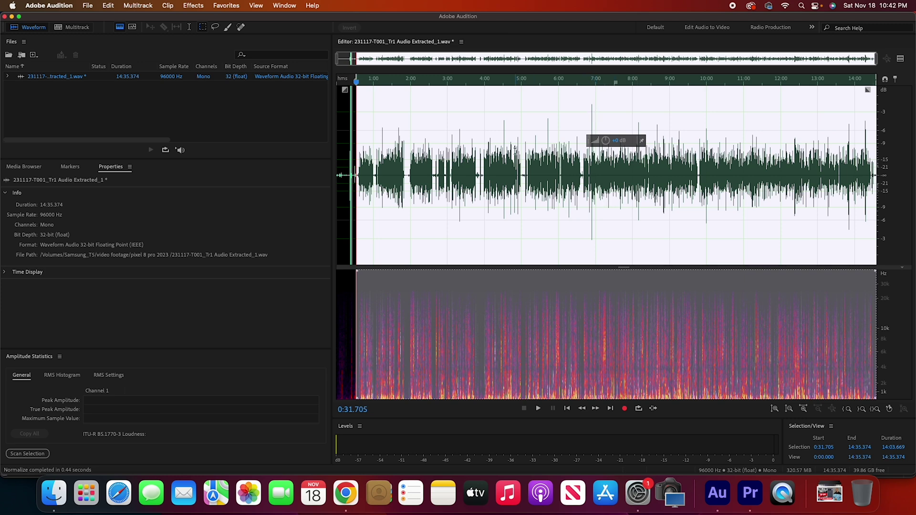
pyautogui.click(192, 6)
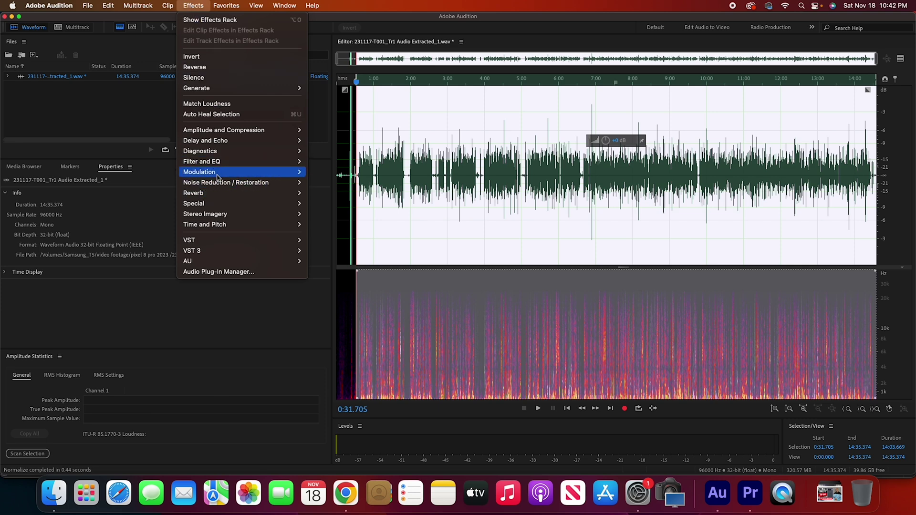
# Apply a Parametric Equalizer with a 70 Hz high-pass, 18000 Hz low-pass and slight mid cuts
pyautogui.moveTo(223, 165)
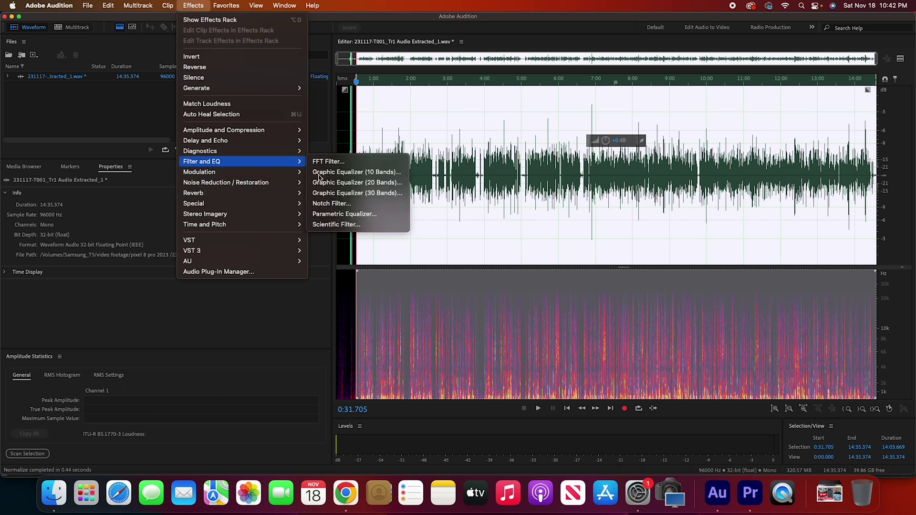
pyautogui.click(340, 214)
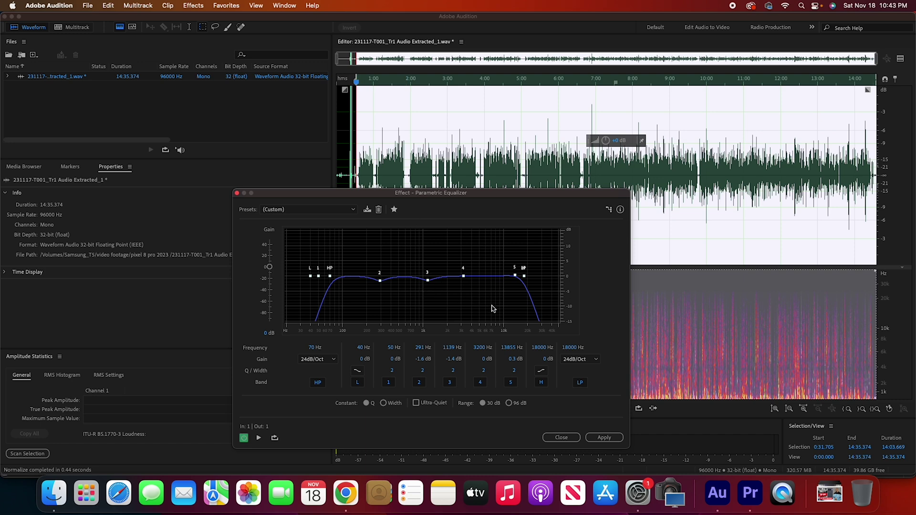
pyautogui.click(604, 438)
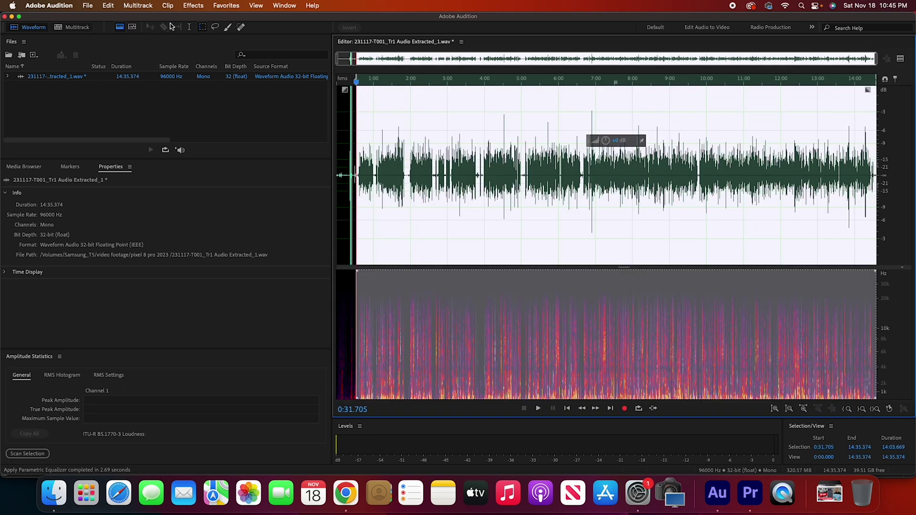
# Apply Dynamics with AutoGate and Limiter enabled, gating below -53.4 dB and limiting at -1 dB
pyautogui.click(188, 8)
pyautogui.moveTo(245, 132)
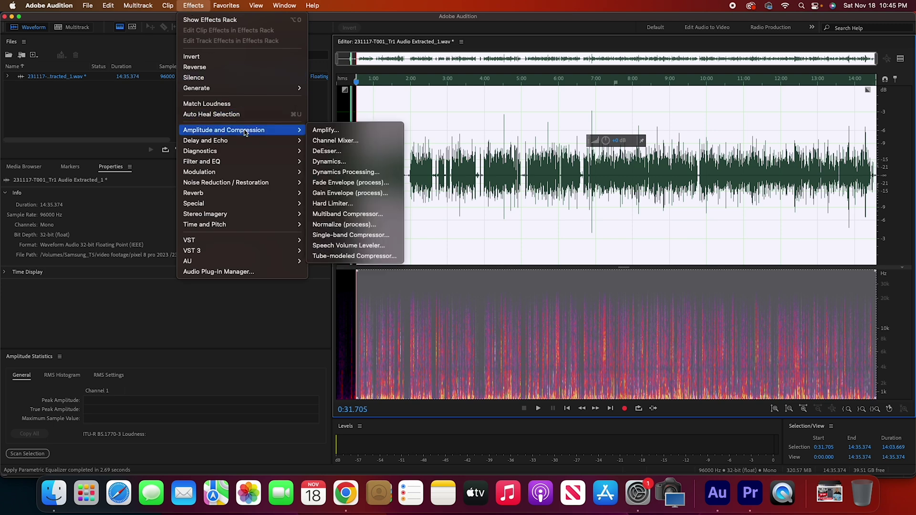
pyautogui.click(326, 162)
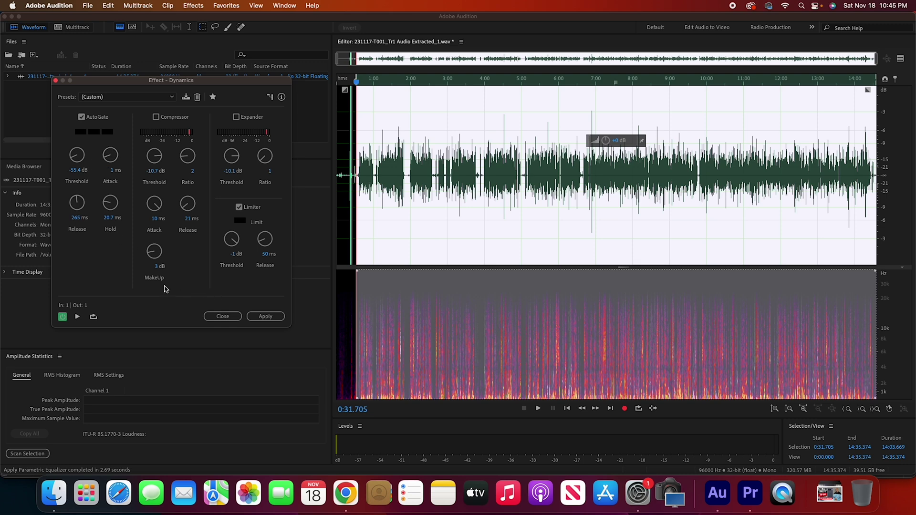
pyautogui.click(256, 316)
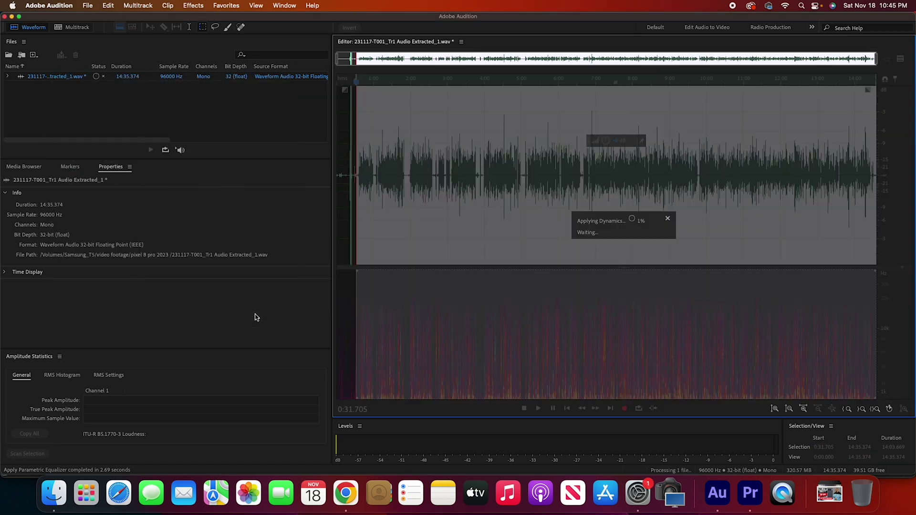
pyautogui.click(193, 5)
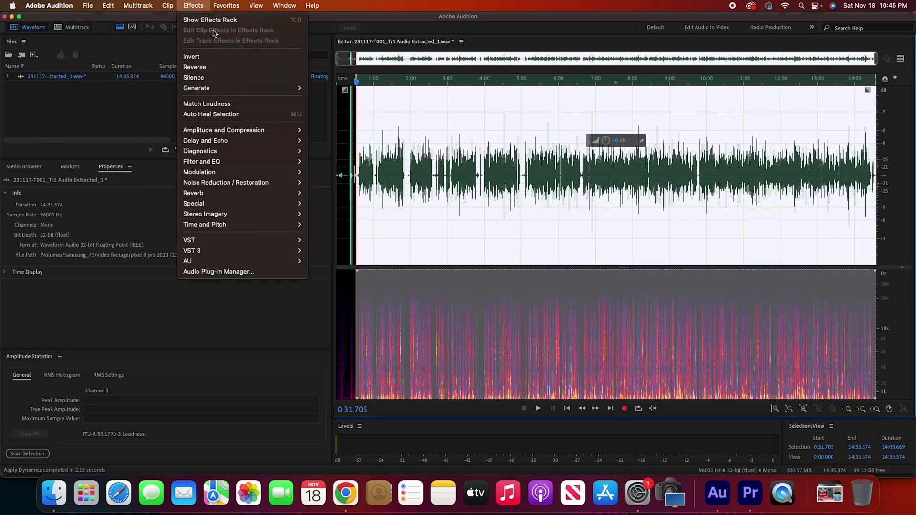
# Apply the Multiband Compressor with its (Custom) preset, crossovers at 137, 1147 and 6910 Hz
pyautogui.moveTo(230, 130)
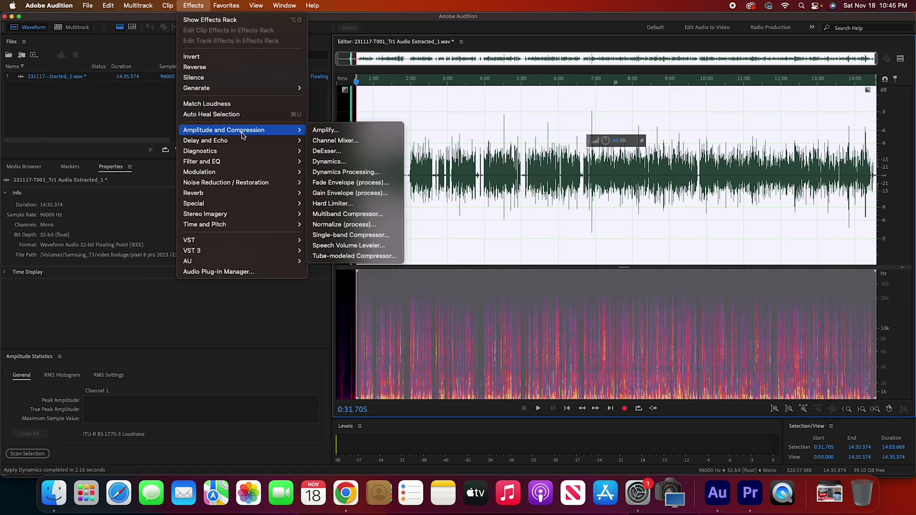
pyautogui.click(365, 215)
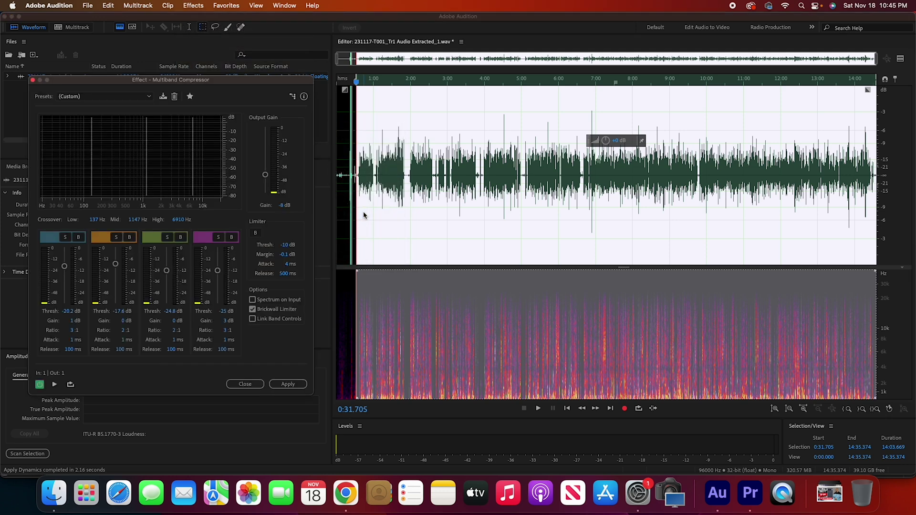
pyautogui.click(138, 96)
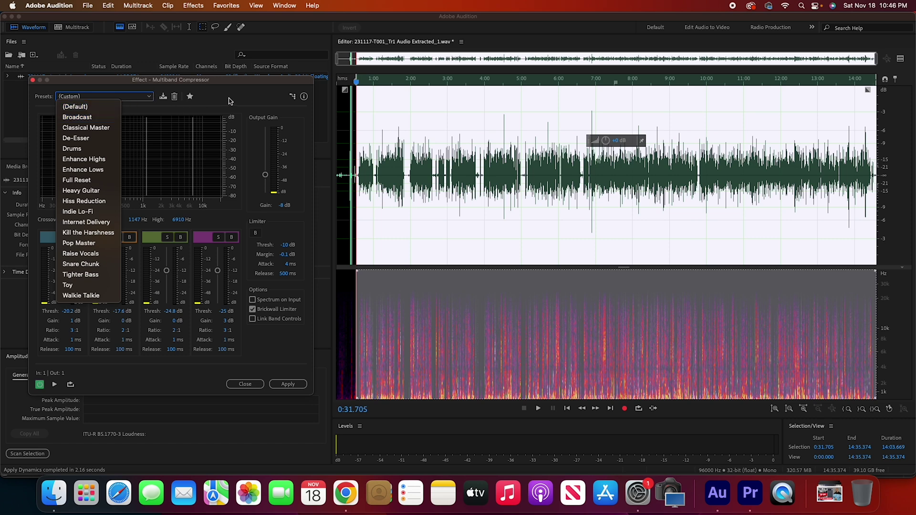
pyautogui.click(221, 109)
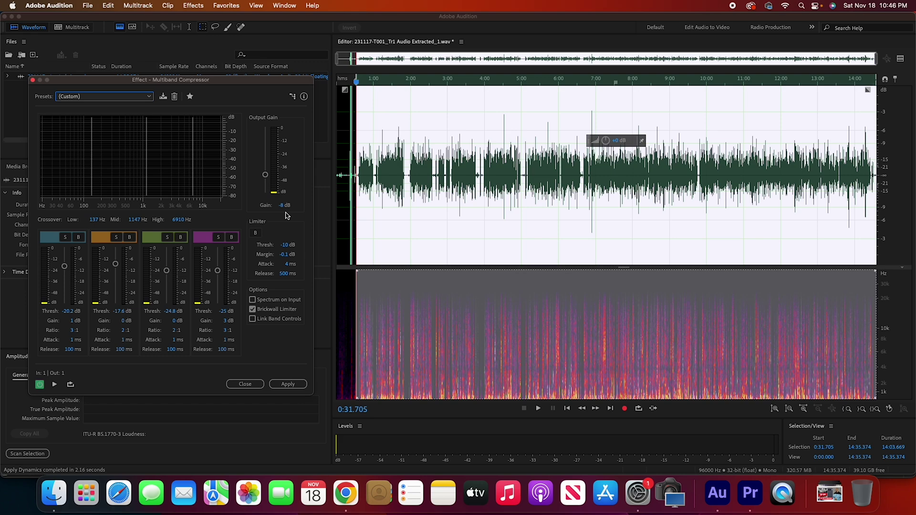
pyautogui.click(280, 385)
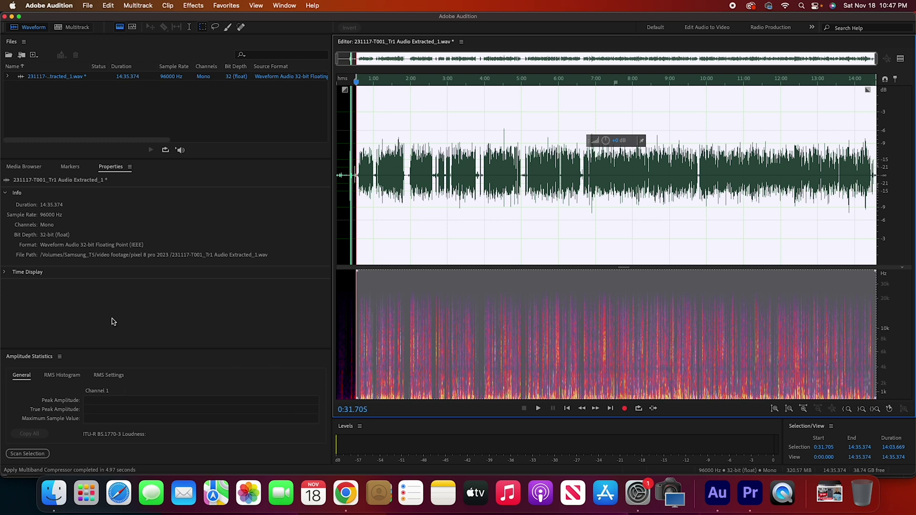
pyautogui.click(194, 7)
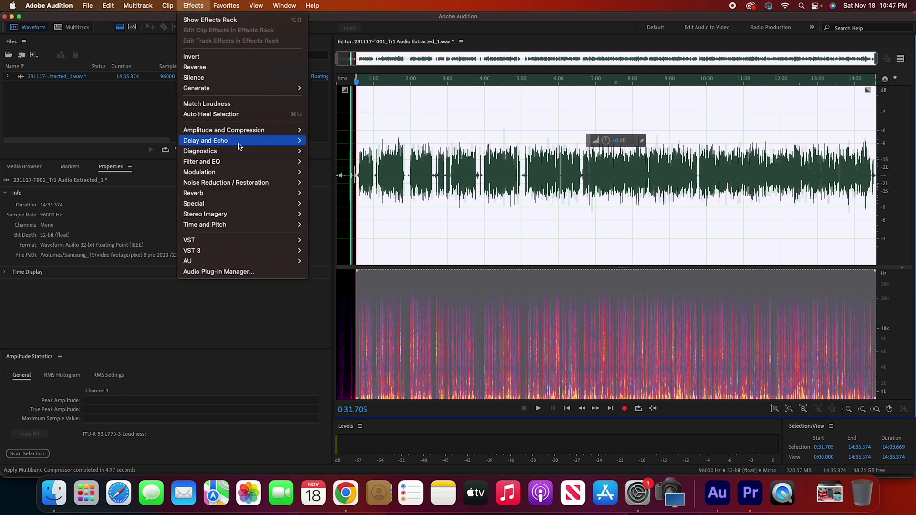
# Apply a DeEsser with -30 dB threshold, 5000 Hz center and 3000 Hz bandwidth
pyautogui.moveTo(233, 133)
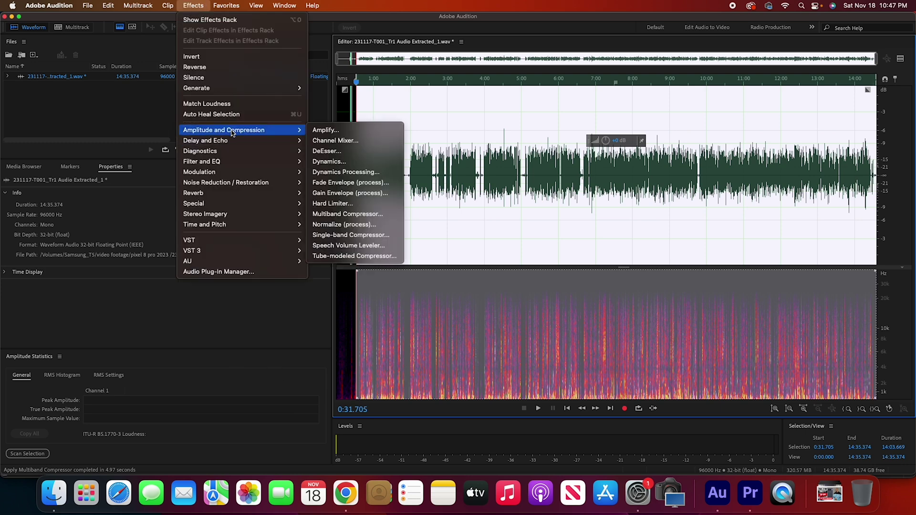
pyautogui.click(321, 152)
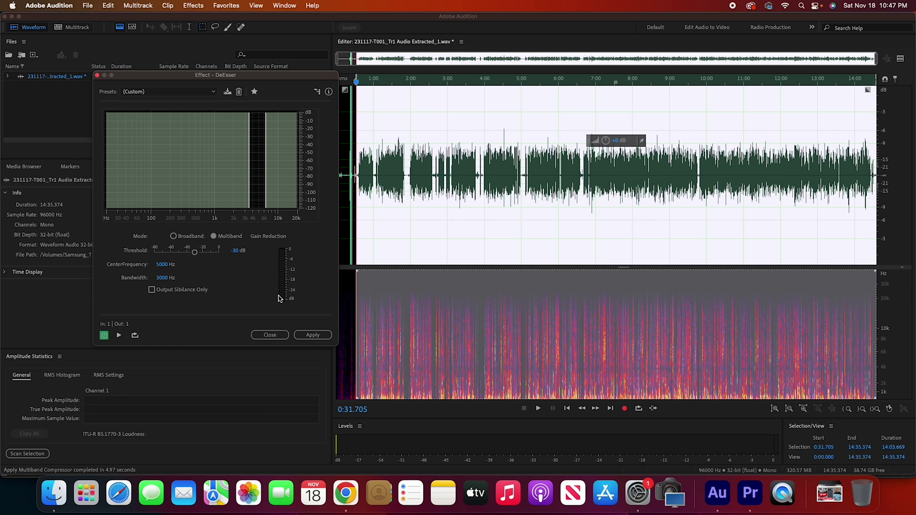
pyautogui.click(313, 335)
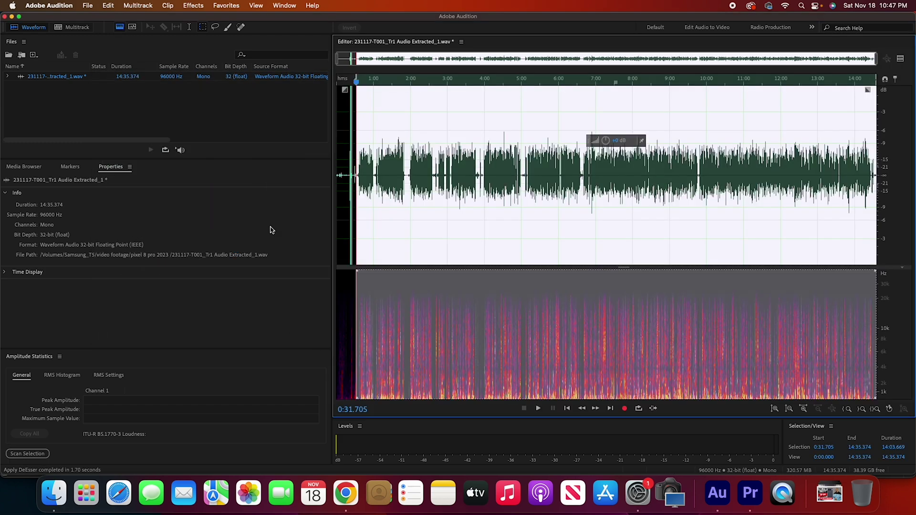
# Normalize the processed audio to -2 dB again
pyautogui.click(193, 6)
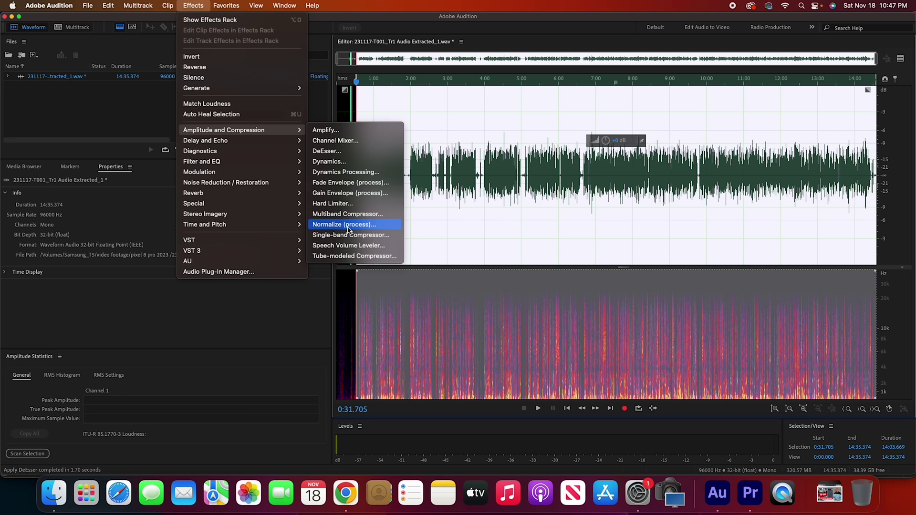
pyautogui.click(347, 225)
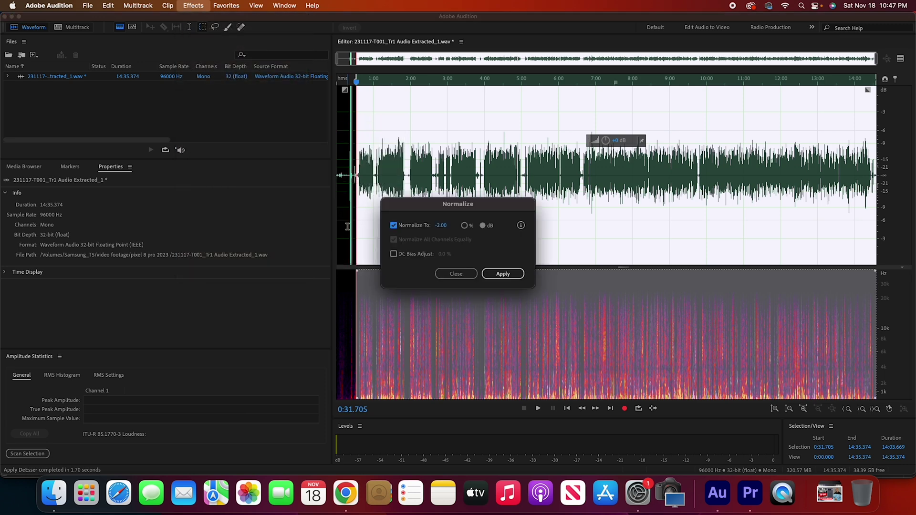
pyautogui.click(500, 273)
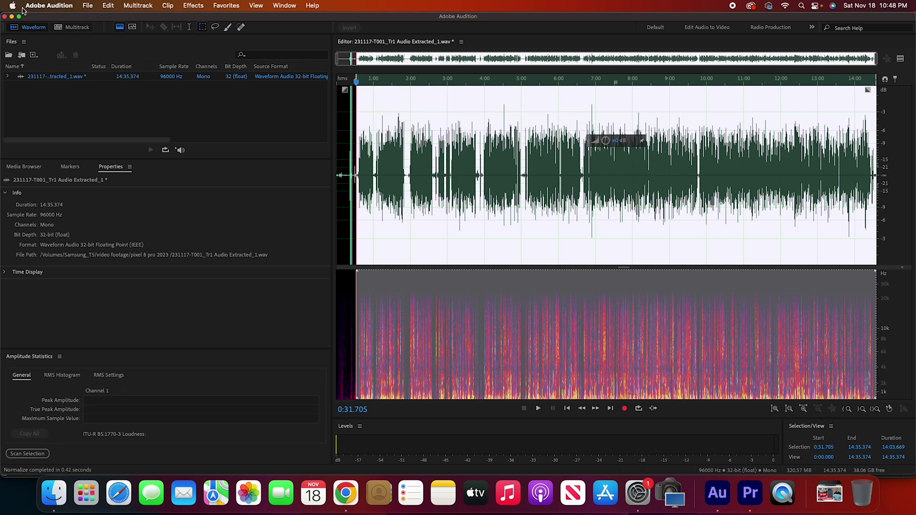
# Save the cleaned WAV file and return to Premiere Pro
pyautogui.click(88, 7)
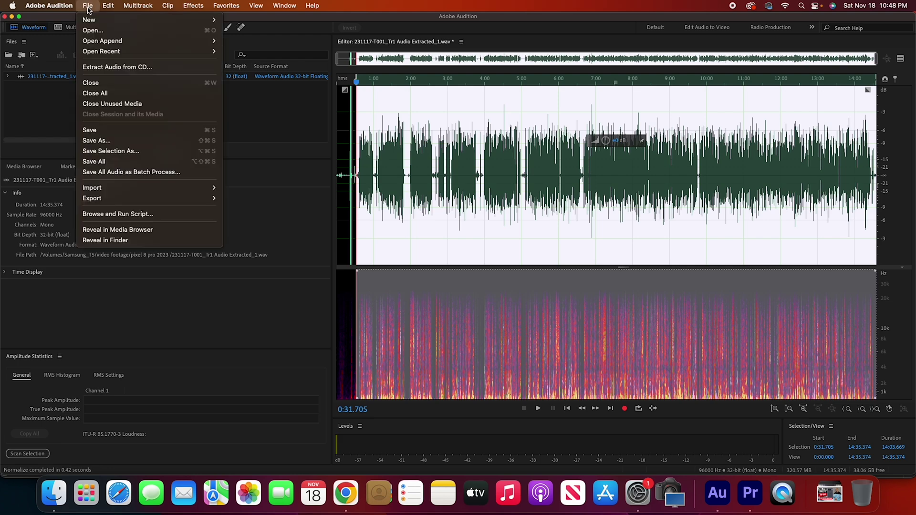
pyautogui.click(93, 131)
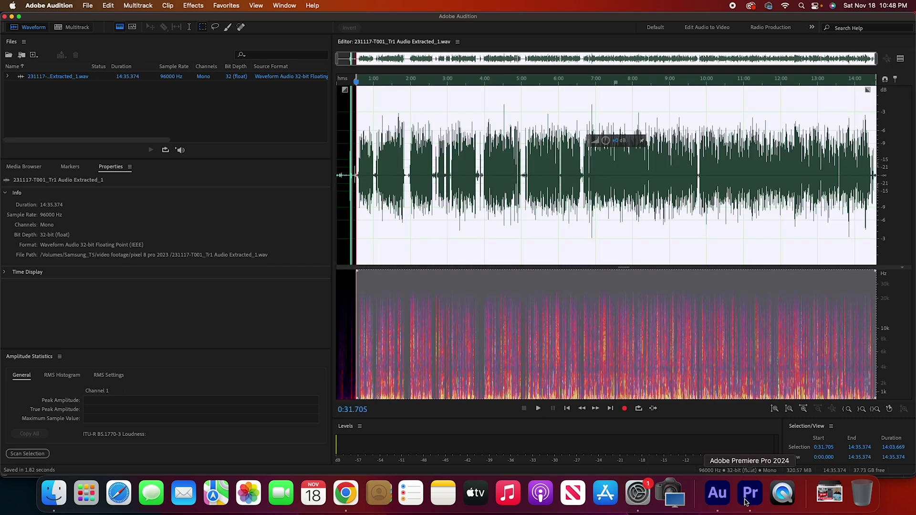
pyautogui.click(747, 501)
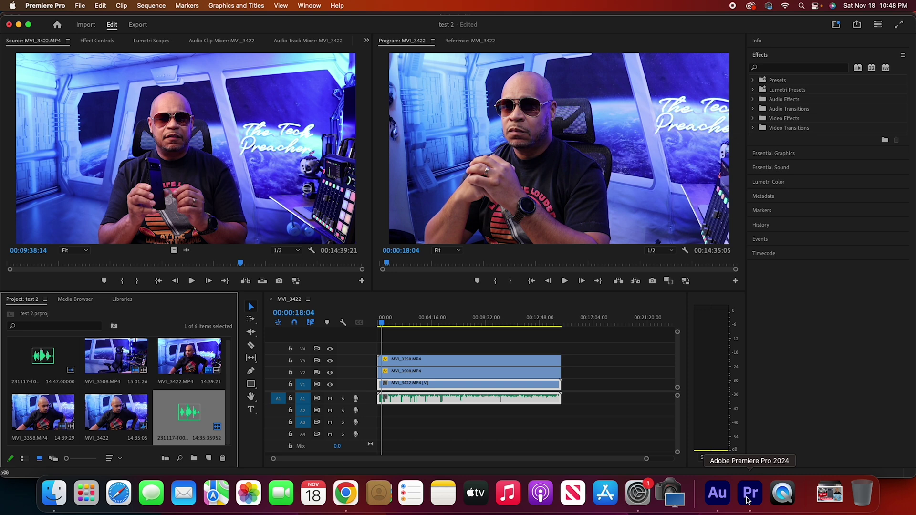
# Move the playhead to 00:00:36:07 in the MVI_3422 sequence
pyautogui.click(384, 322)
pyautogui.moveTo(385, 323); pyautogui.dragTo(386, 324)
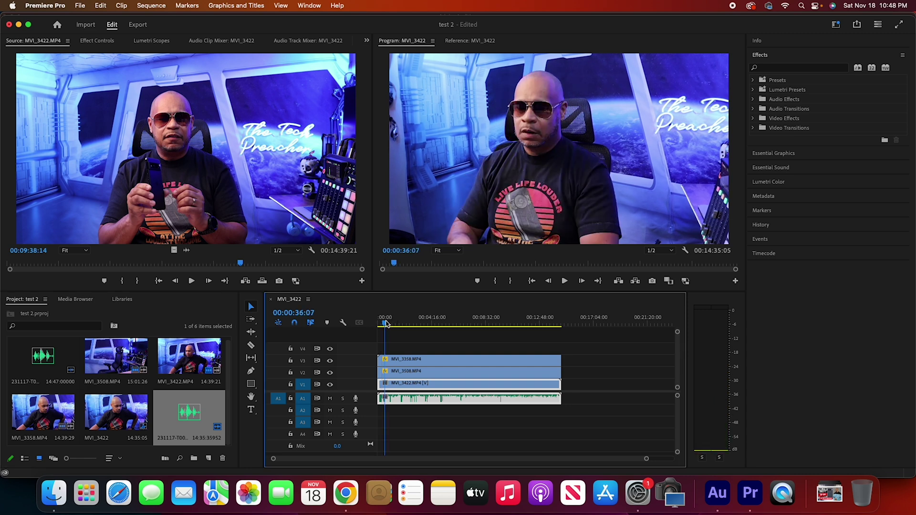